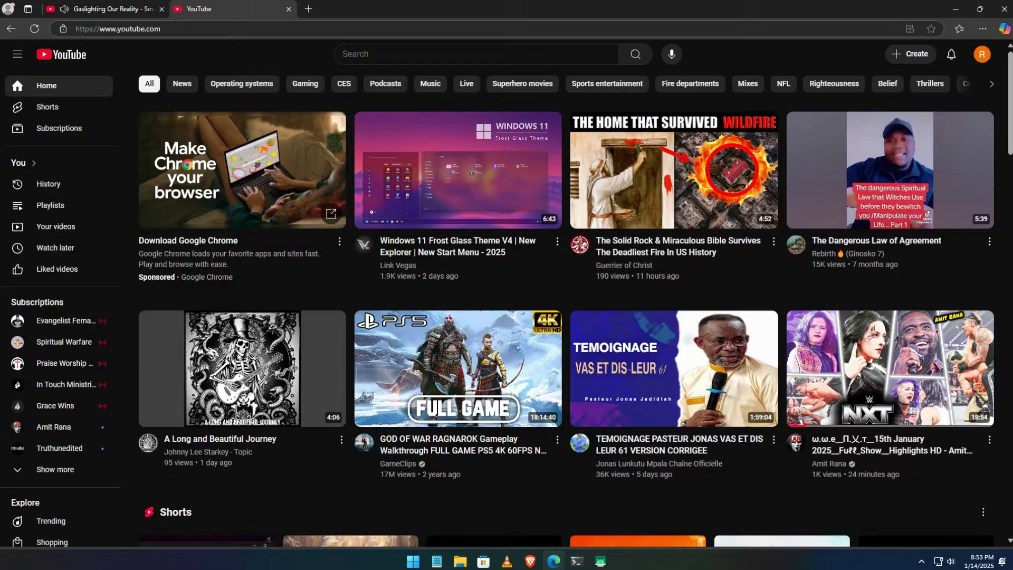
Step: Minimize the Edge browser, then bring the YouTube window back
click(548, 565)
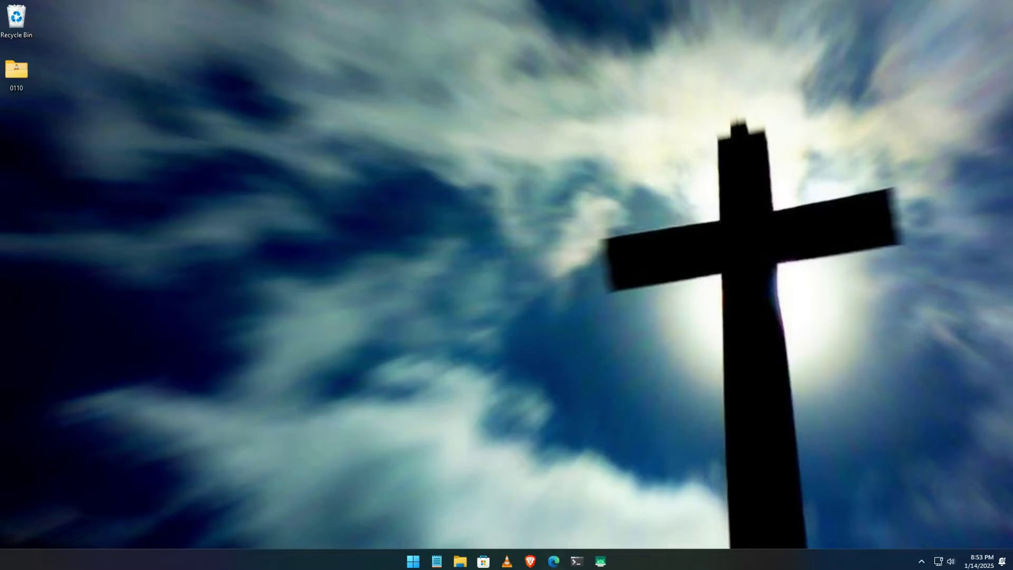
click(553, 561)
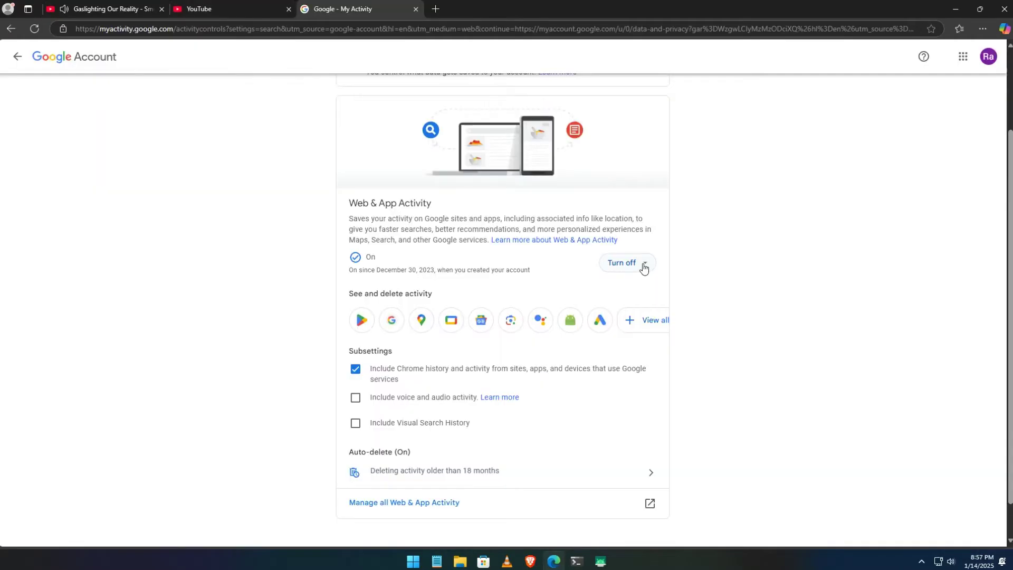
Step: Switch Web & App Activity off and acknowledge both follow-up notices
click(641, 264)
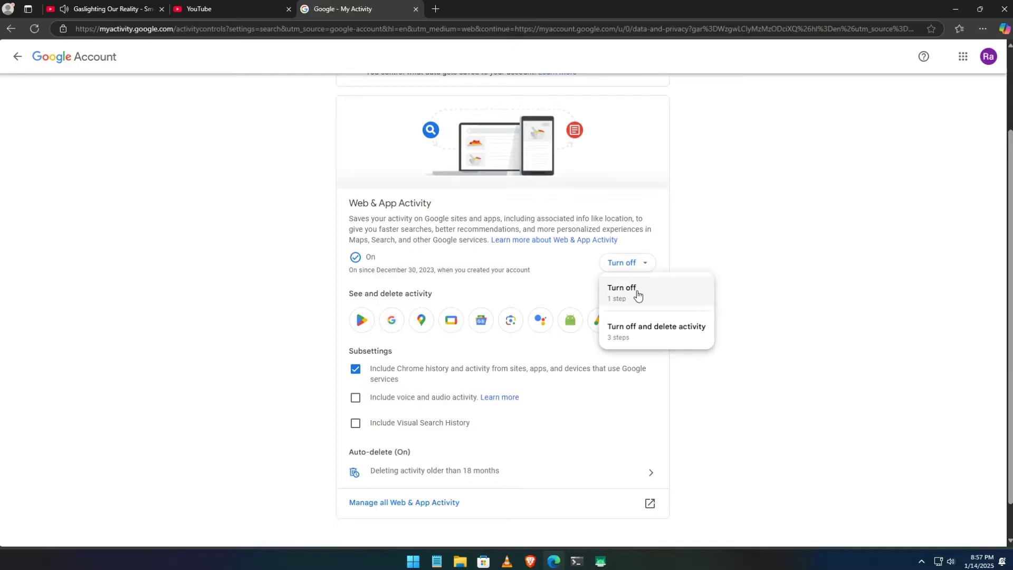
click(637, 295)
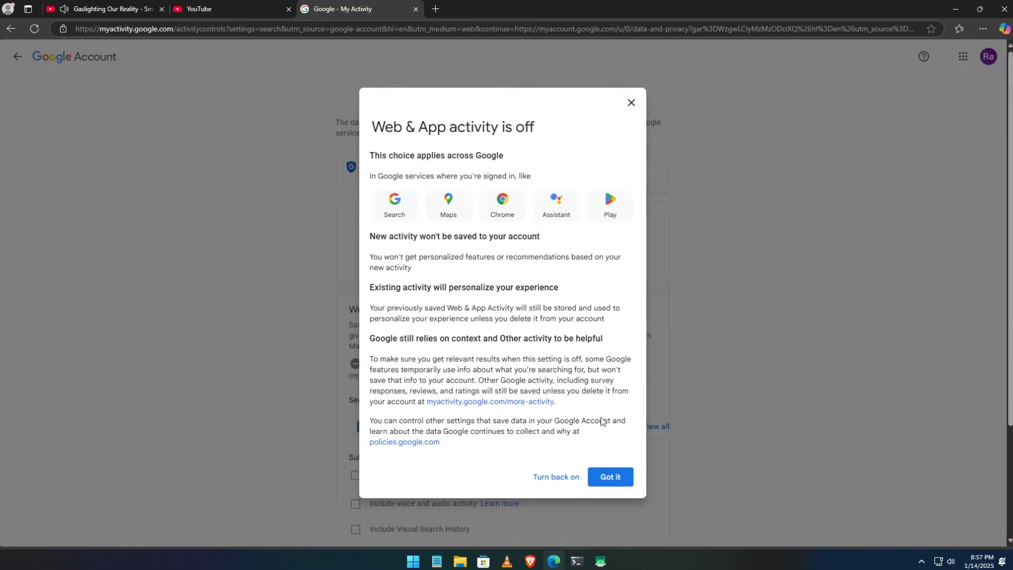
click(612, 477)
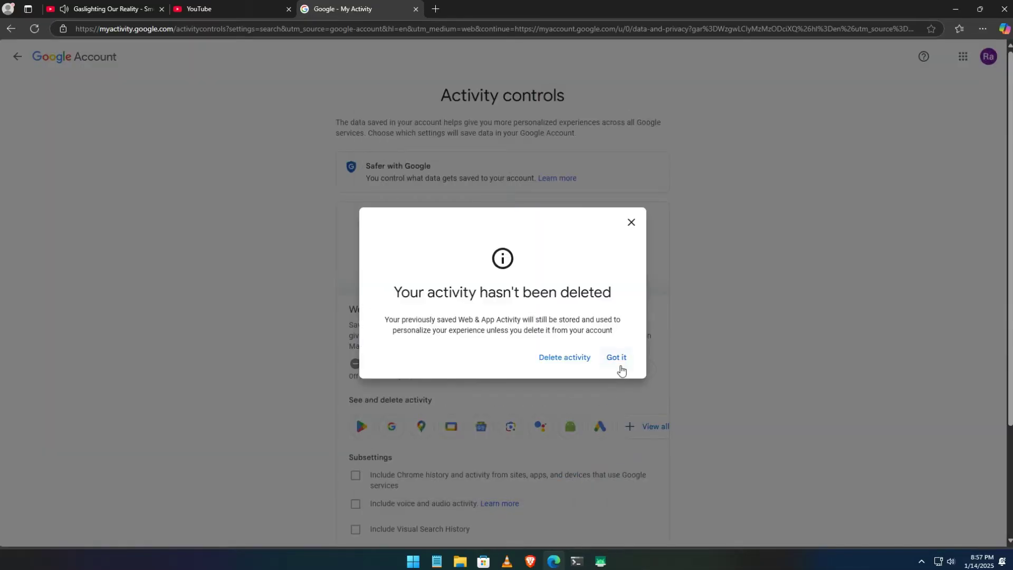
click(620, 367)
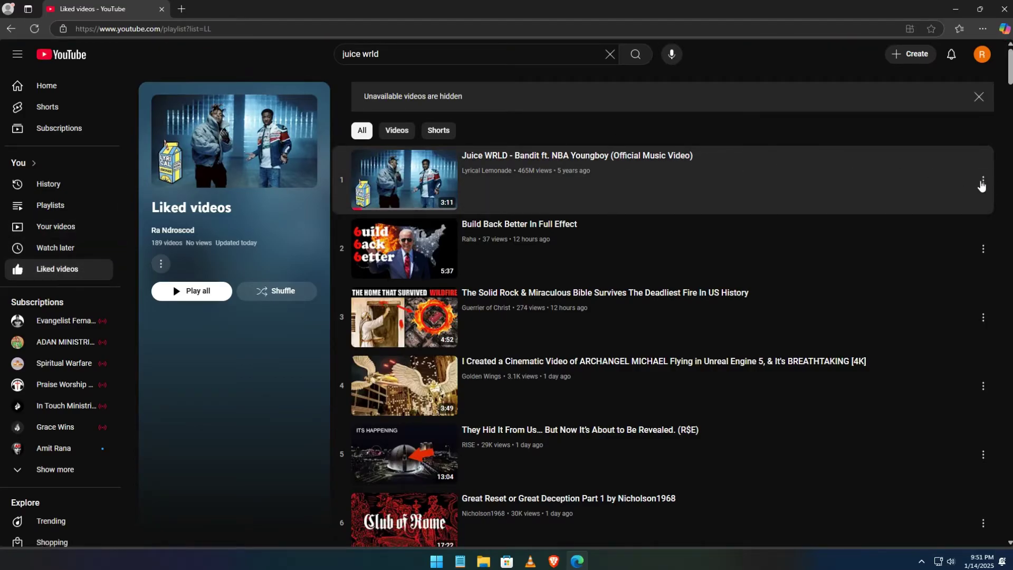
Step: Remove the Bandit video from Liked videos and return to the home feed
click(981, 185)
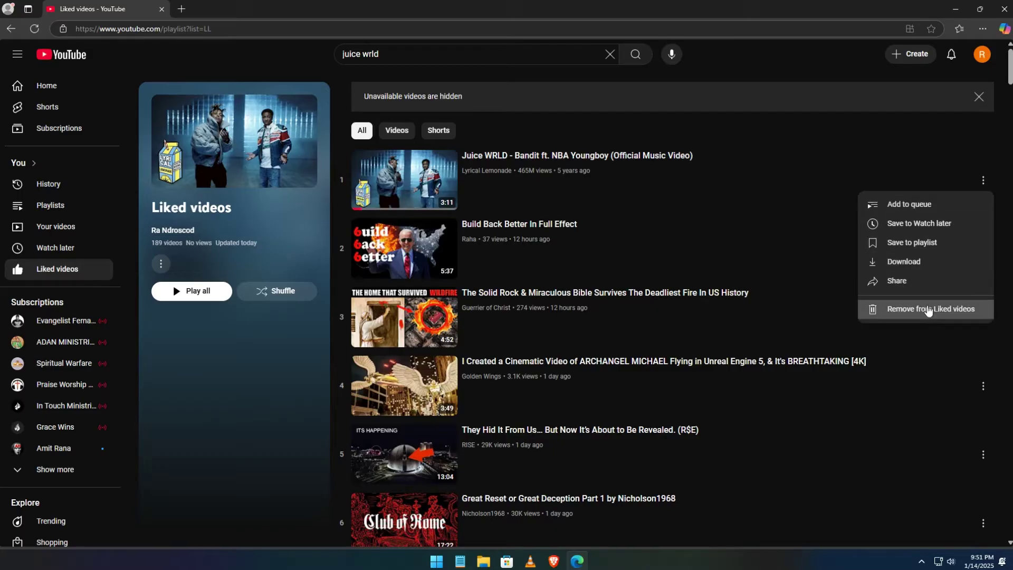
click(928, 311)
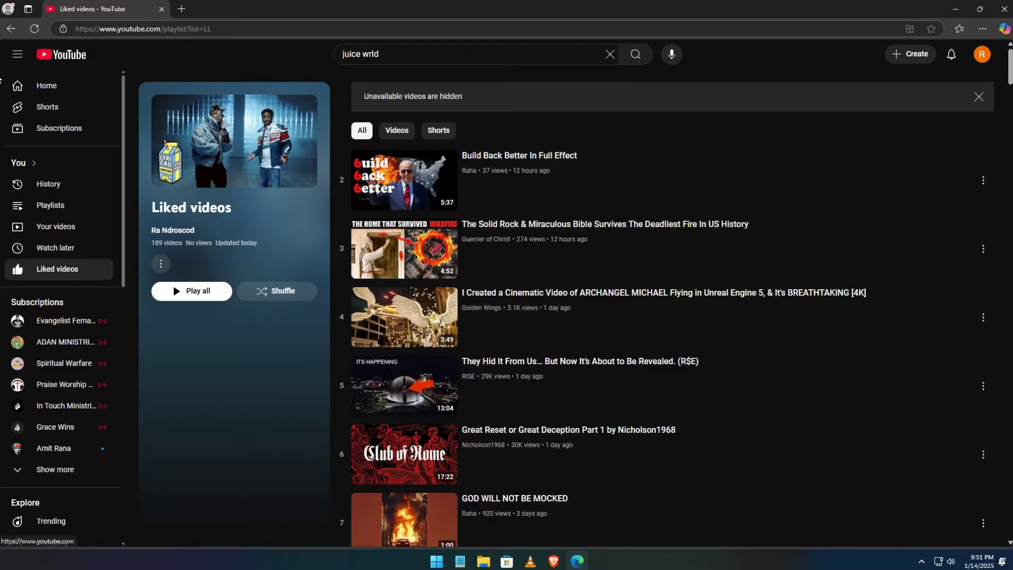
click(51, 87)
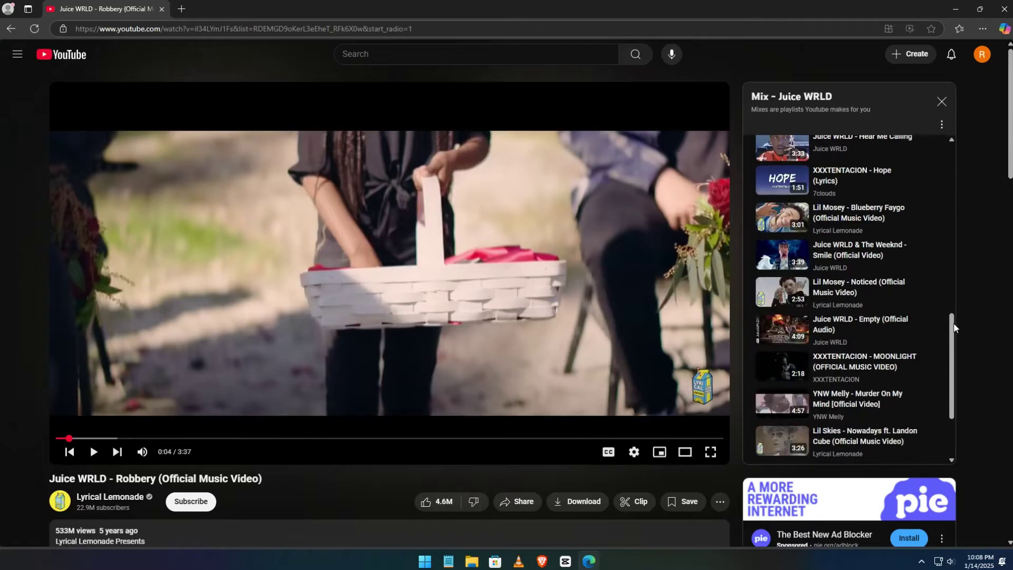
Step: Remove the Juice WRLD video at the top of Liked videos
scroll(953, 153, up, 9)
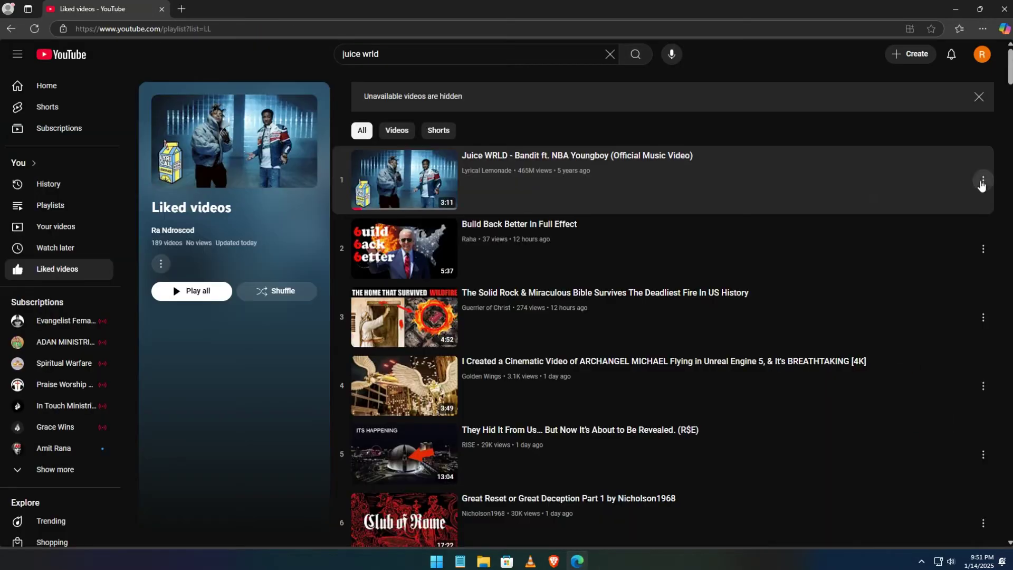
click(981, 182)
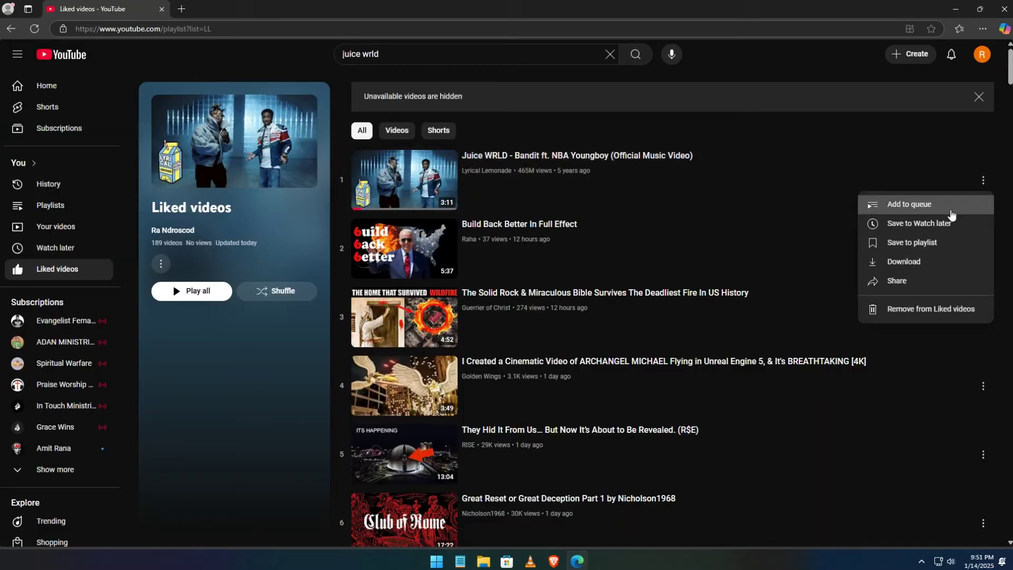
click(929, 310)
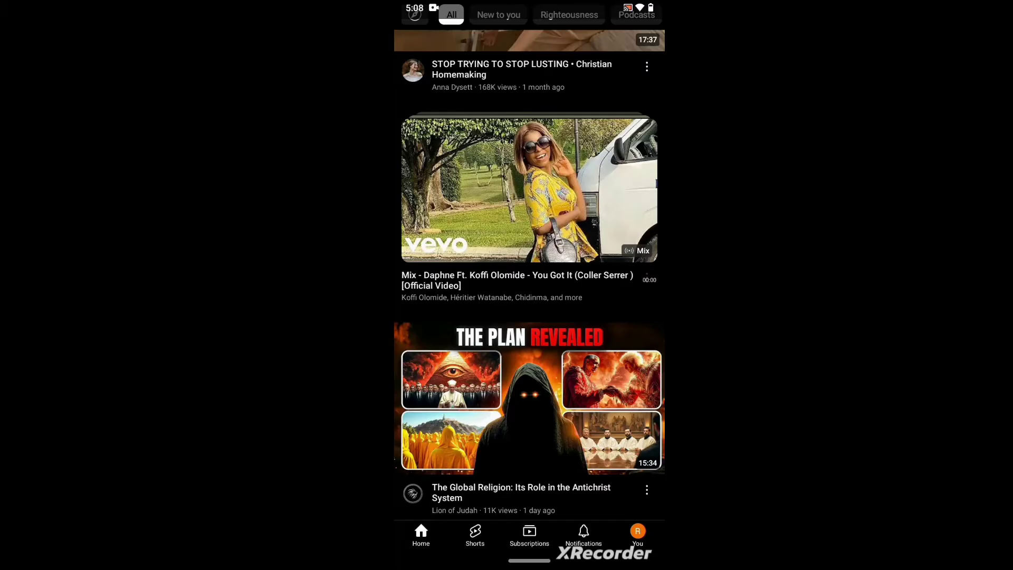
Step: Browse the phone feed and open the Daphne Mix options, then close them unchanged
scroll(529, 264, up, 5)
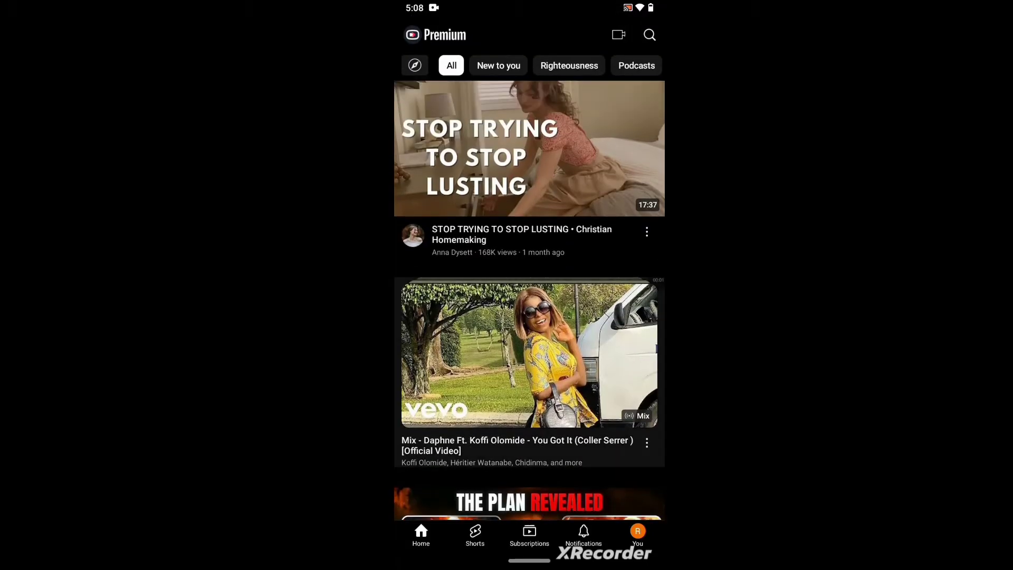
scroll(529, 264, down, 5)
scroll(529, 264, down, 1)
scroll(529, 264, up, 1)
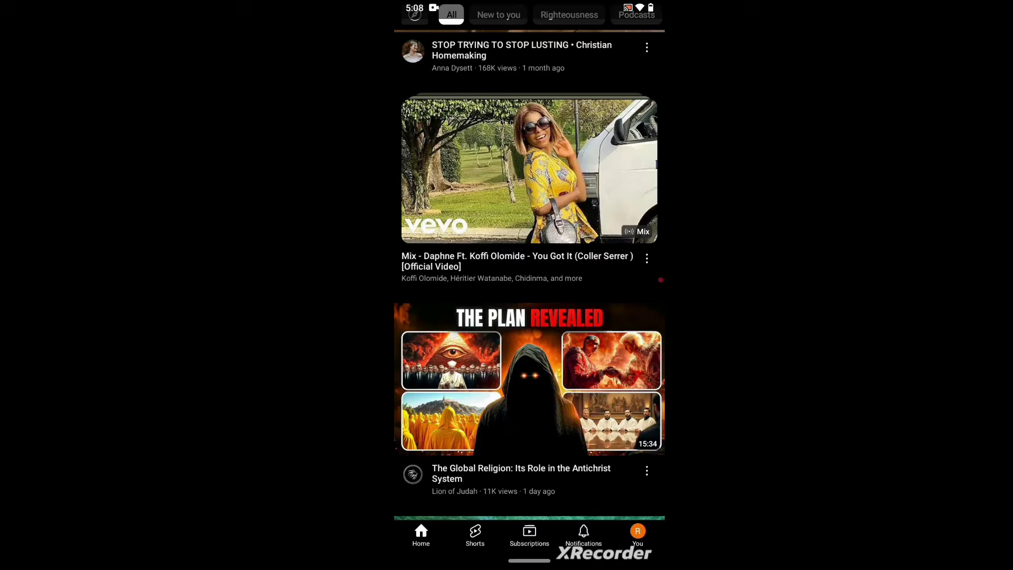
scroll(529, 263, down, 1)
scroll(529, 264, up, 1)
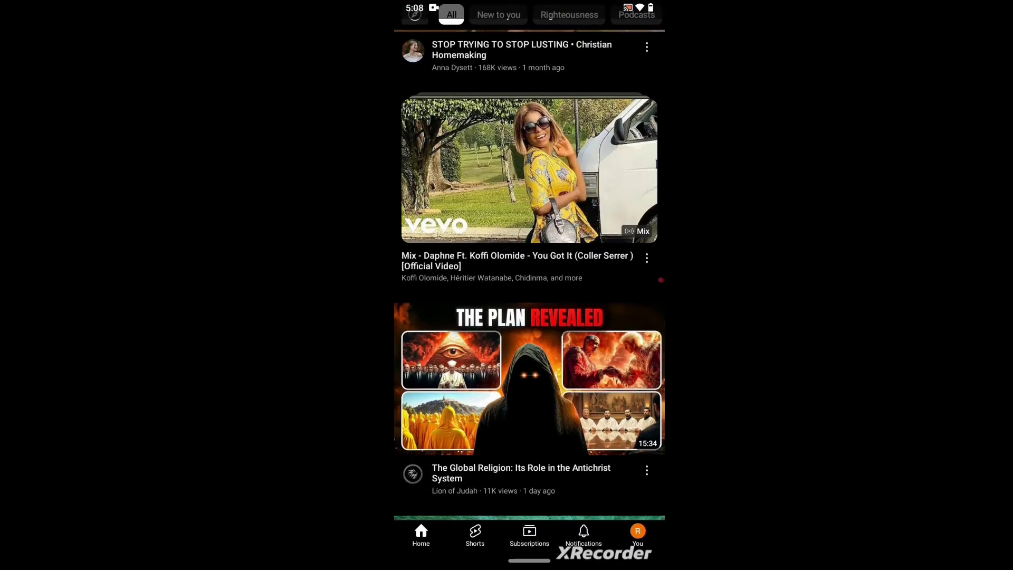
click(647, 258)
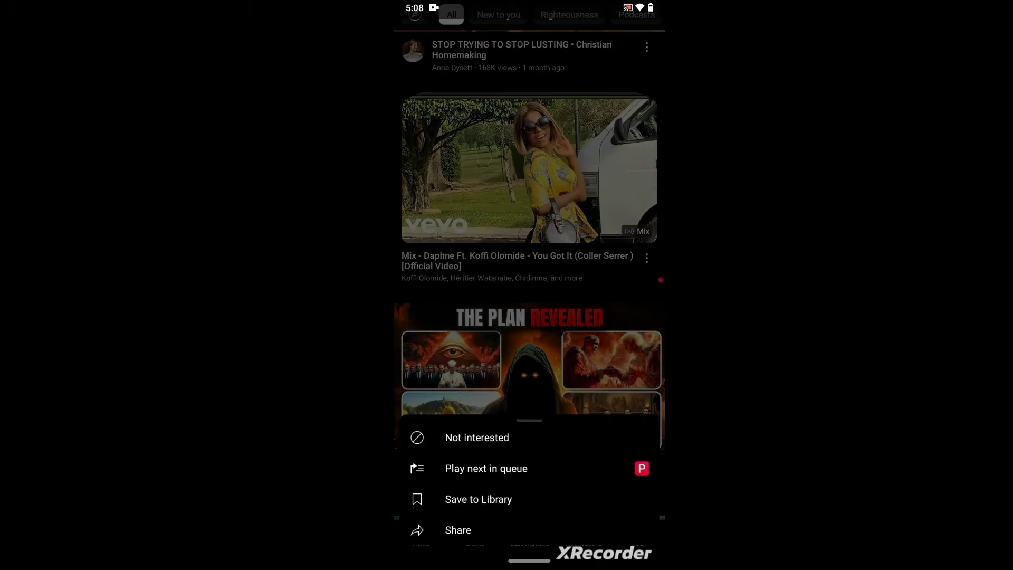
key(Escape)
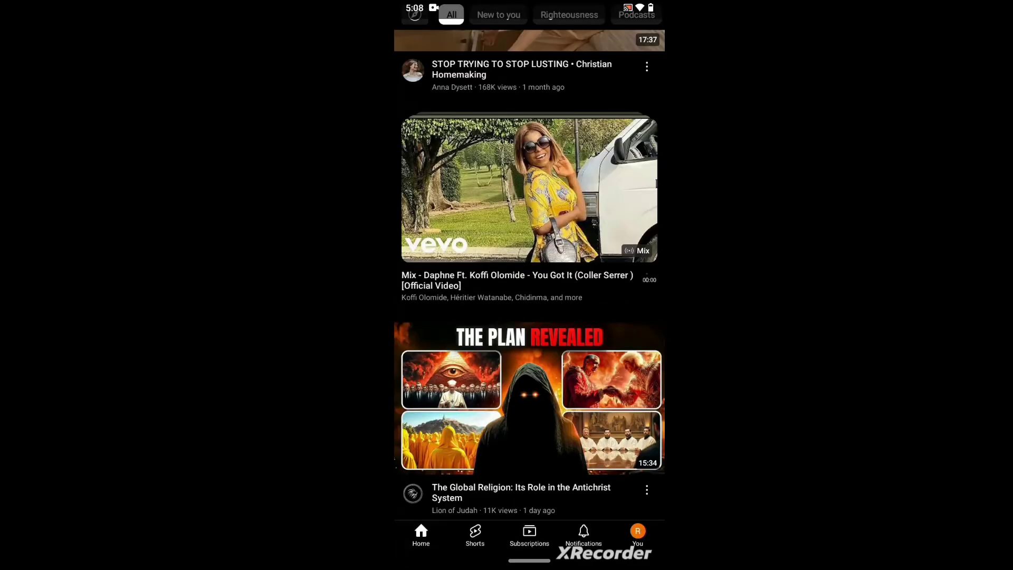
Step: Mark the Daphne Mix recommendation as Not interested
scroll(529, 264, up, 5)
scroll(529, 301, down, 5)
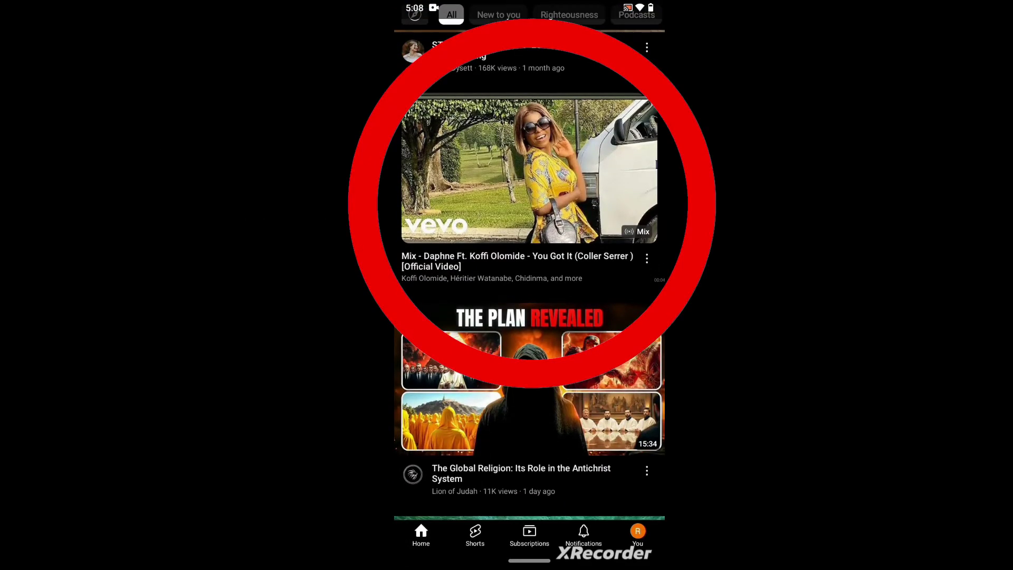
scroll(529, 285, down, 1)
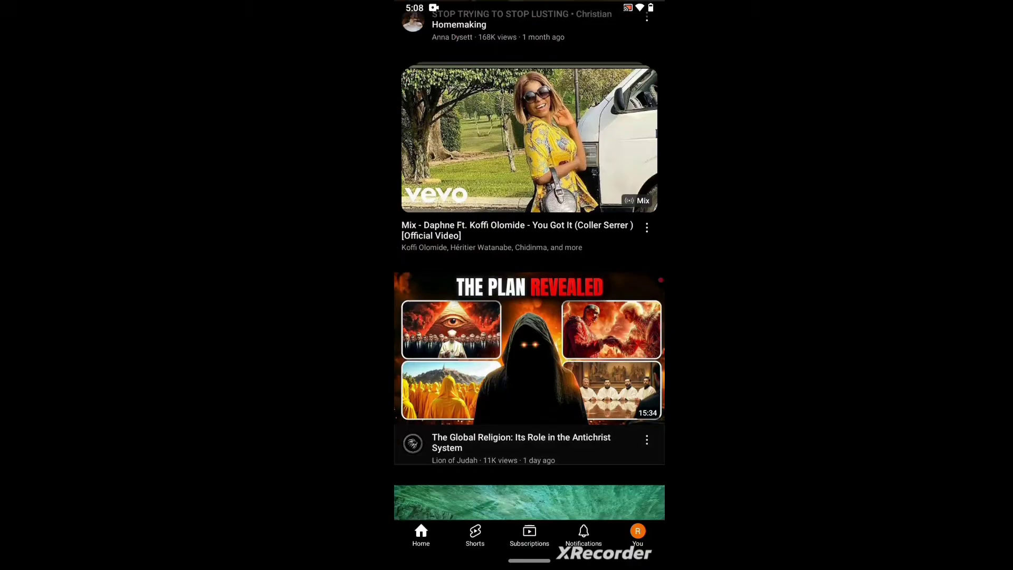
scroll(529, 285, up, 1)
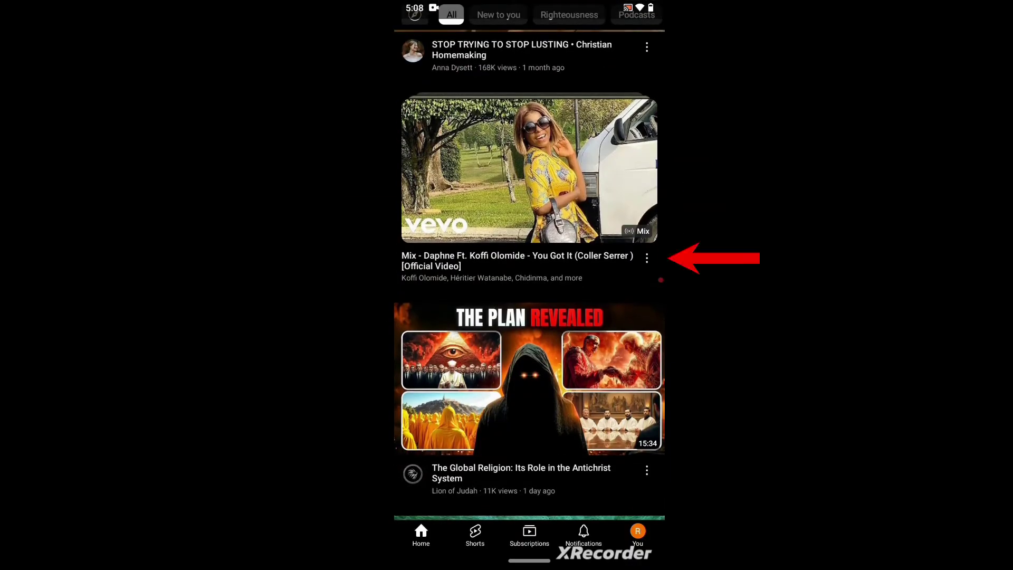
click(647, 257)
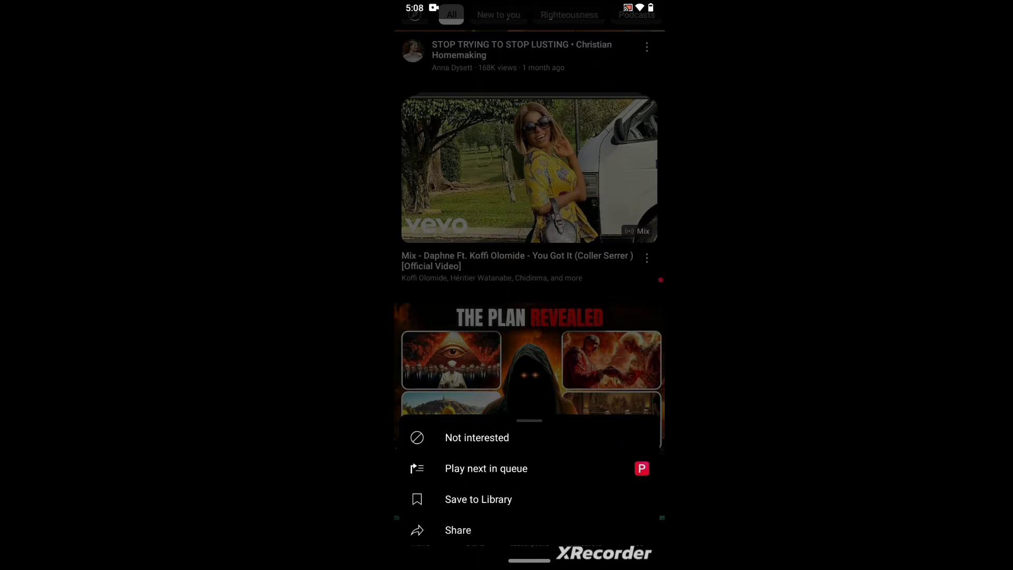
click(477, 437)
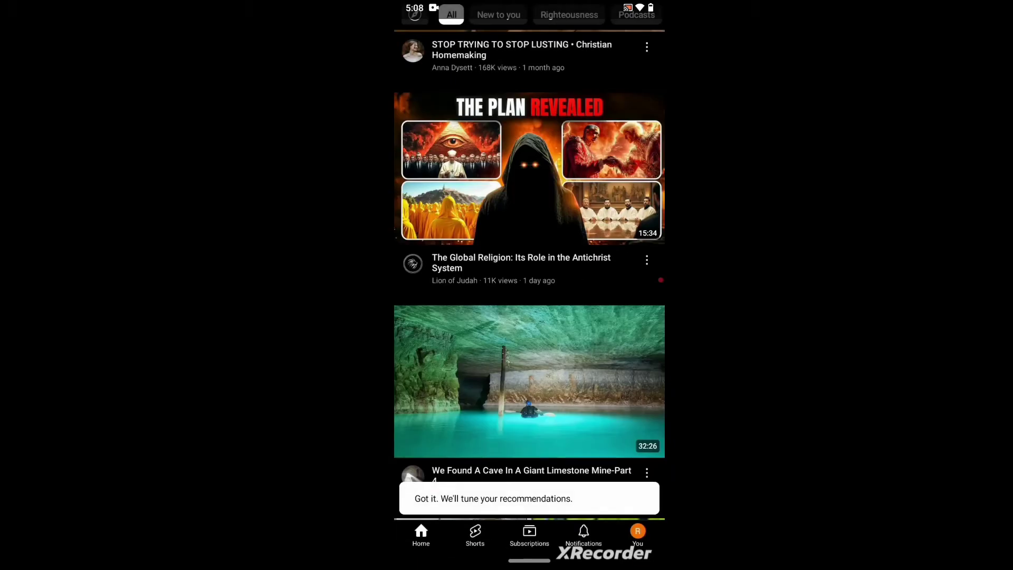
Step: Mark the Tiken Jah Mix as Not interested, then bring up the watch history options
scroll(529, 275, down, 1)
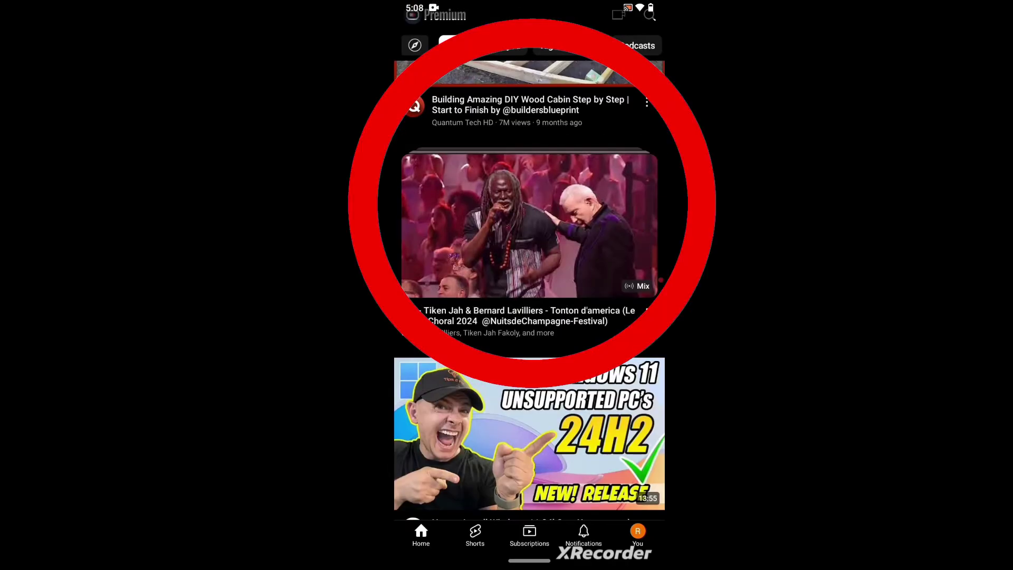
click(647, 313)
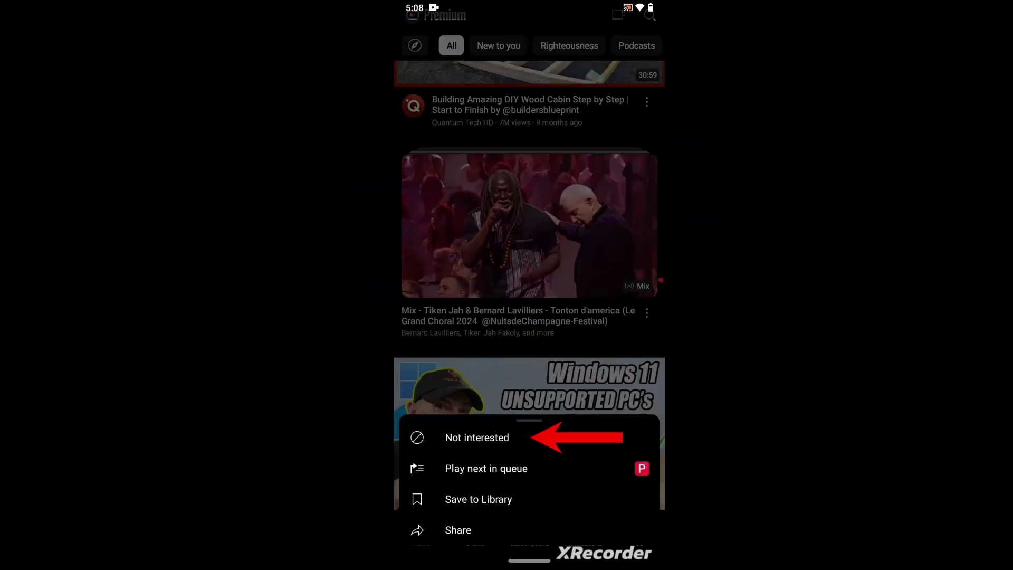
click(477, 437)
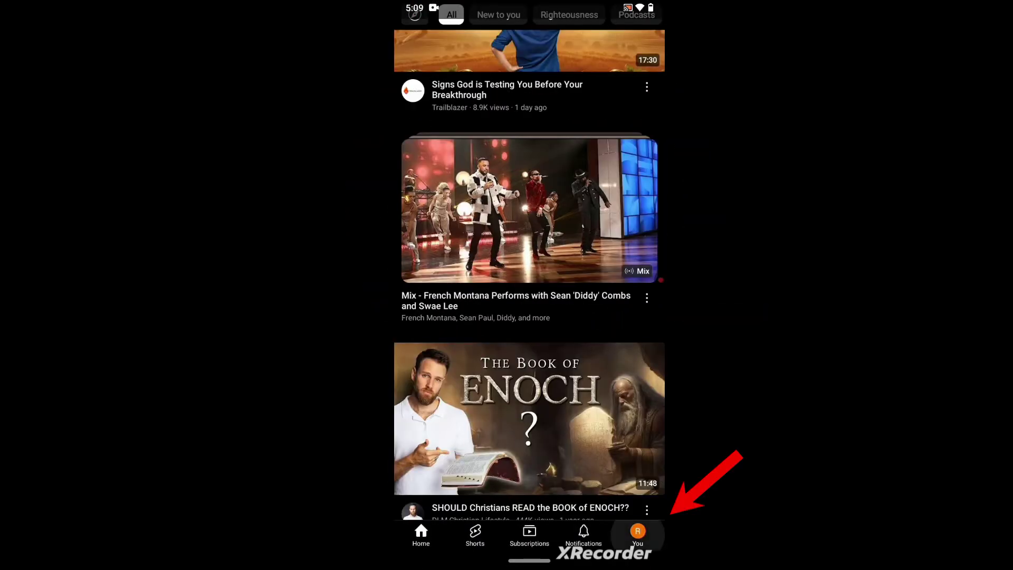
click(638, 533)
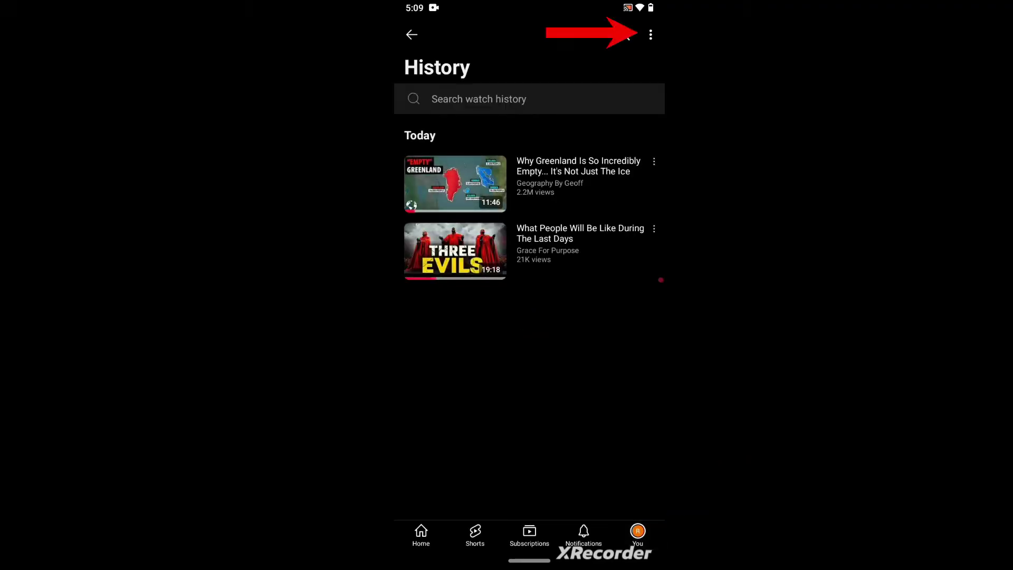
click(651, 34)
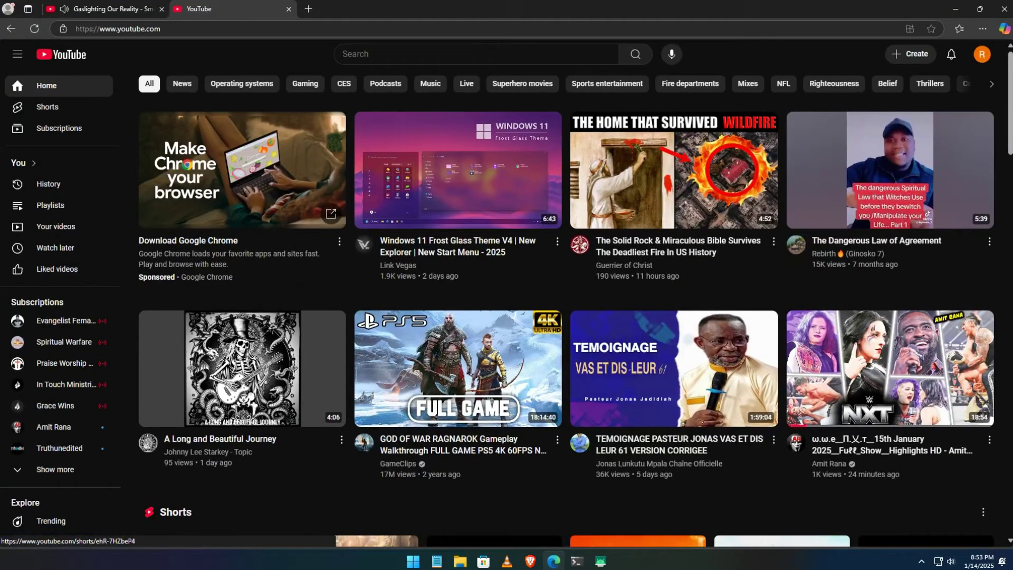
Step: Mark the My Mix recommendation as Not interested on the desktop home feed
scroll(1003, 194, down, 15)
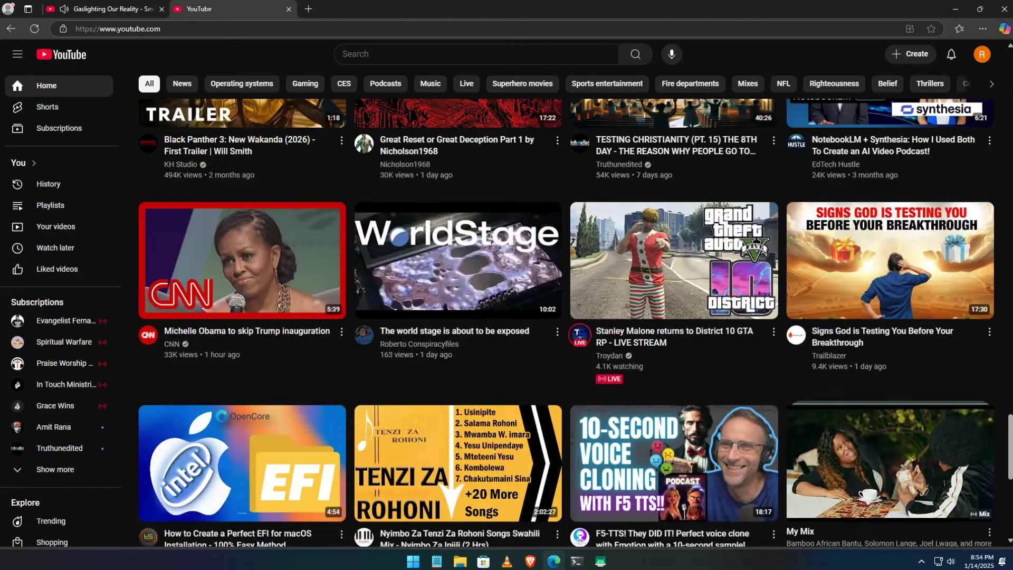
scroll(575, 323, down, 1)
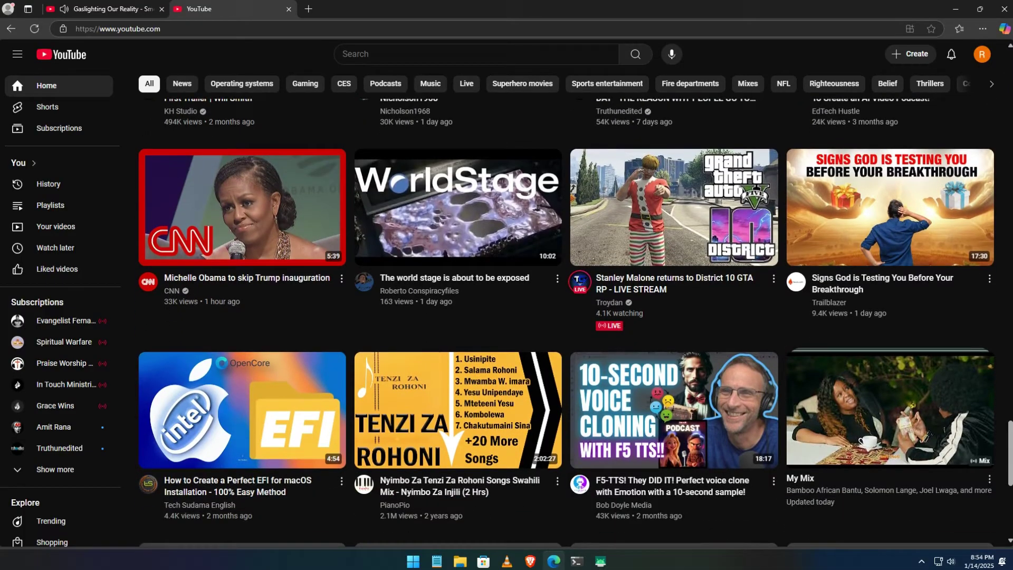
scroll(575, 322, down, 2)
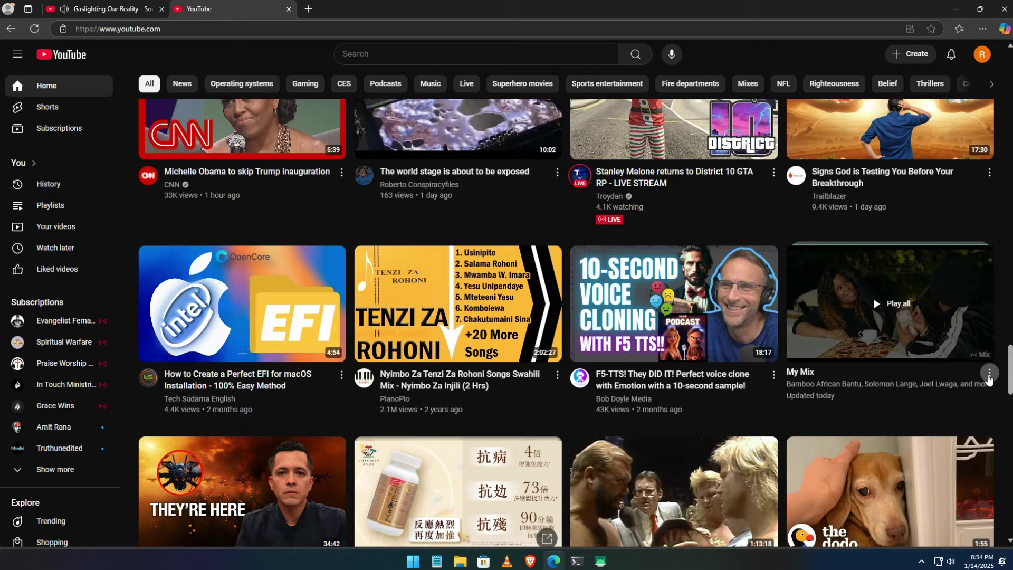
click(989, 374)
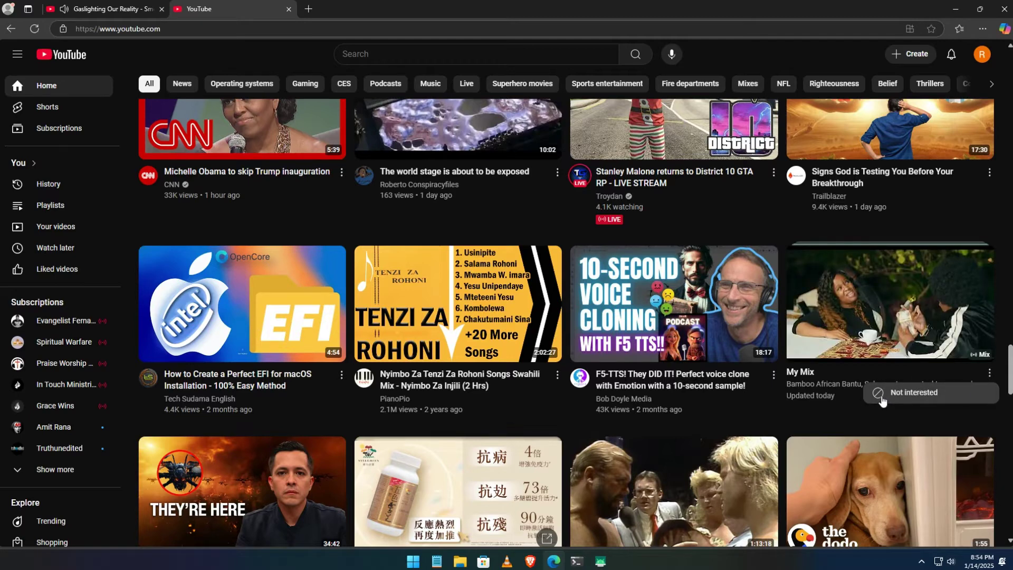
click(917, 397)
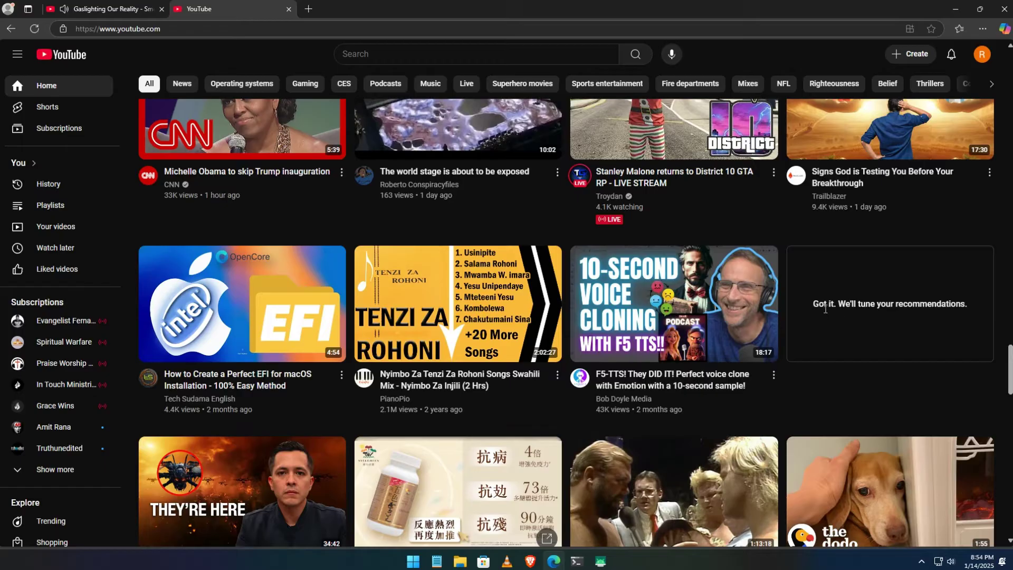
drag(860, 302, 968, 309)
click(909, 305)
scroll(976, 283, down, 10)
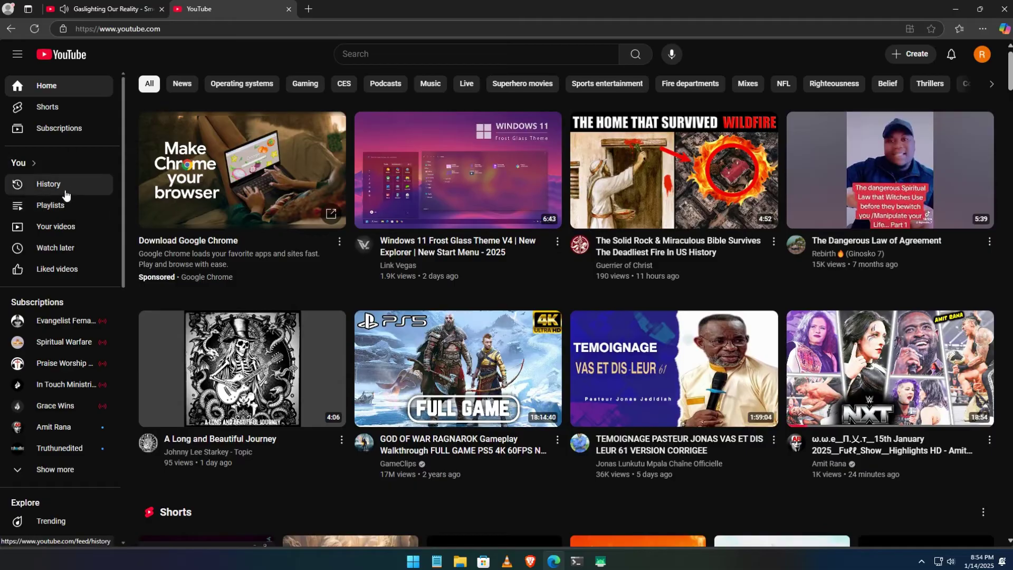
Step: Clear all watch history, then return home and reload the now-empty feed
click(65, 196)
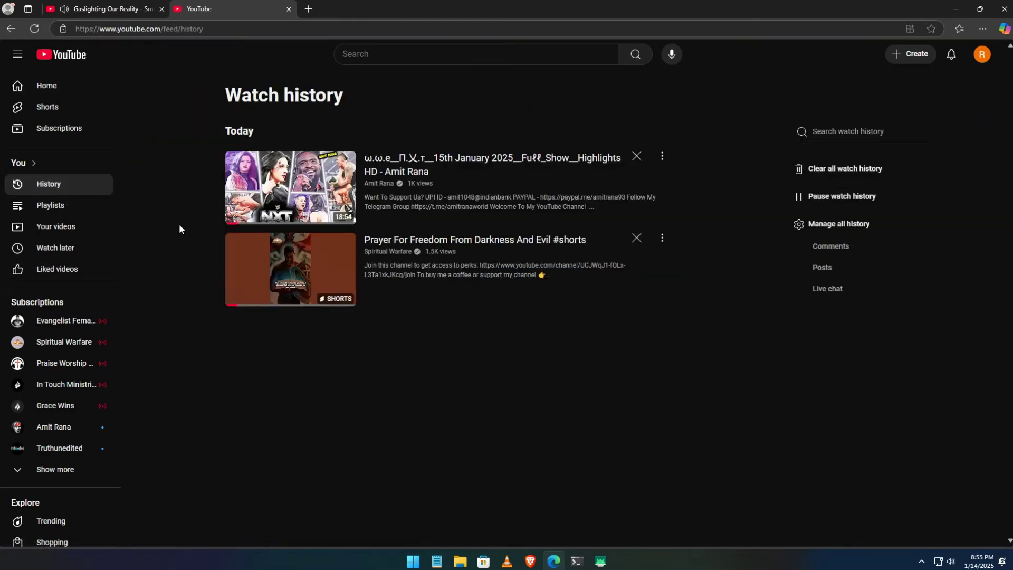
click(825, 172)
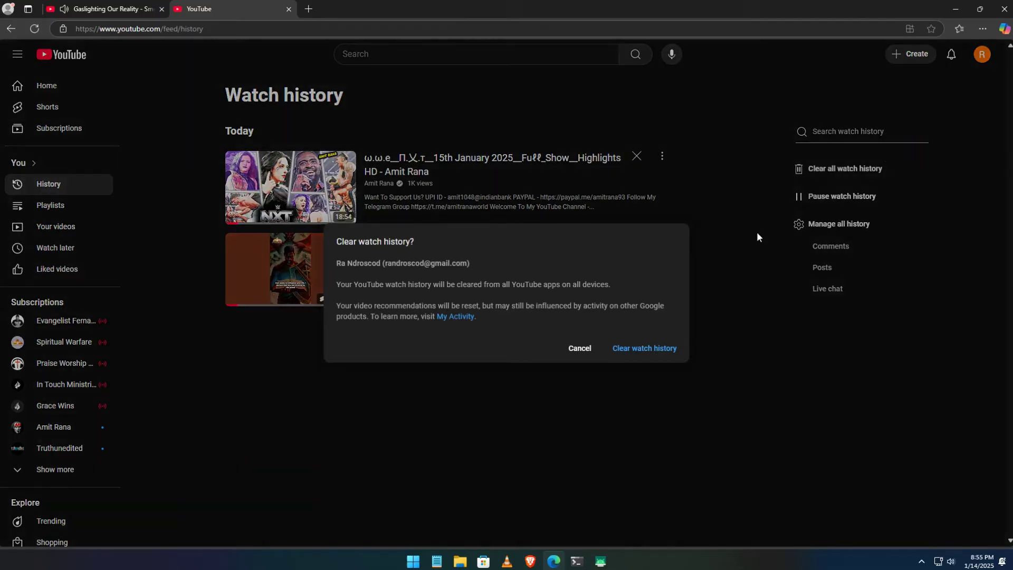
click(644, 348)
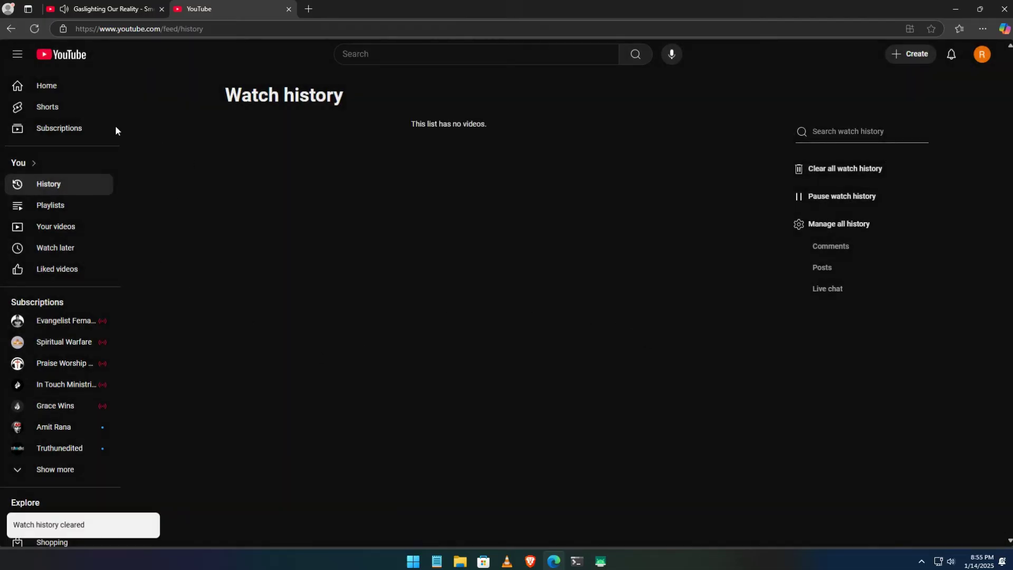
click(51, 86)
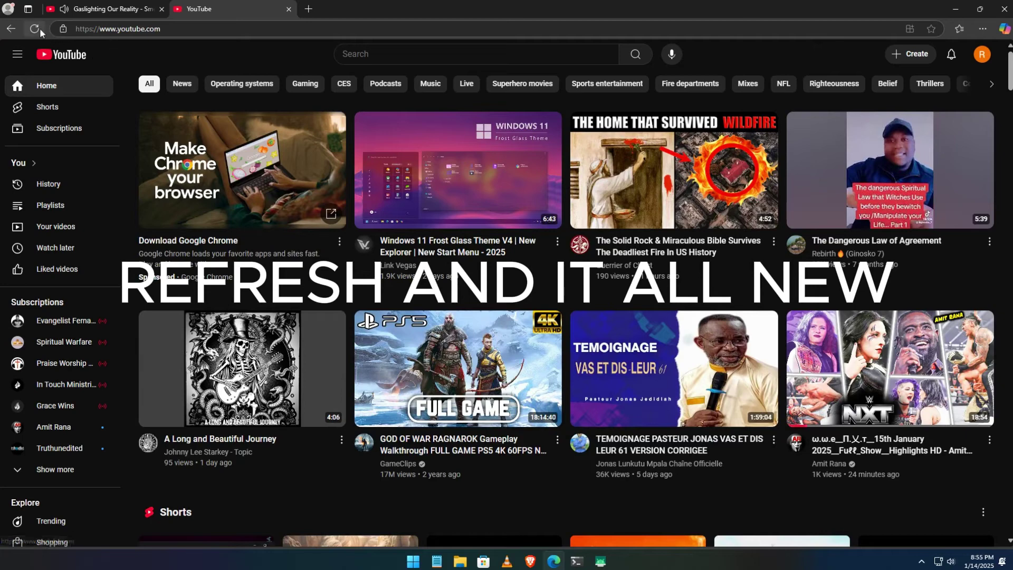
click(38, 28)
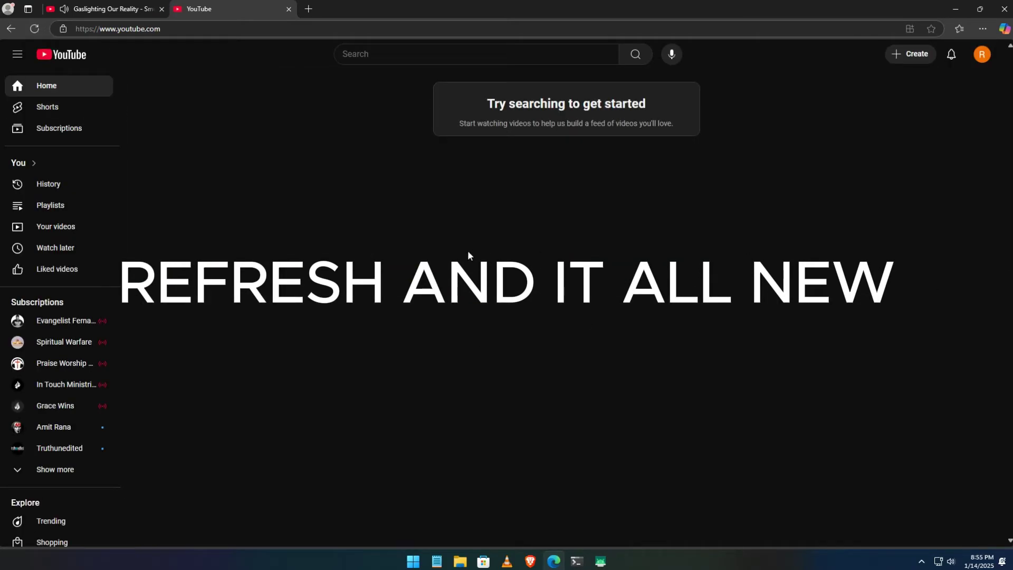
click(982, 55)
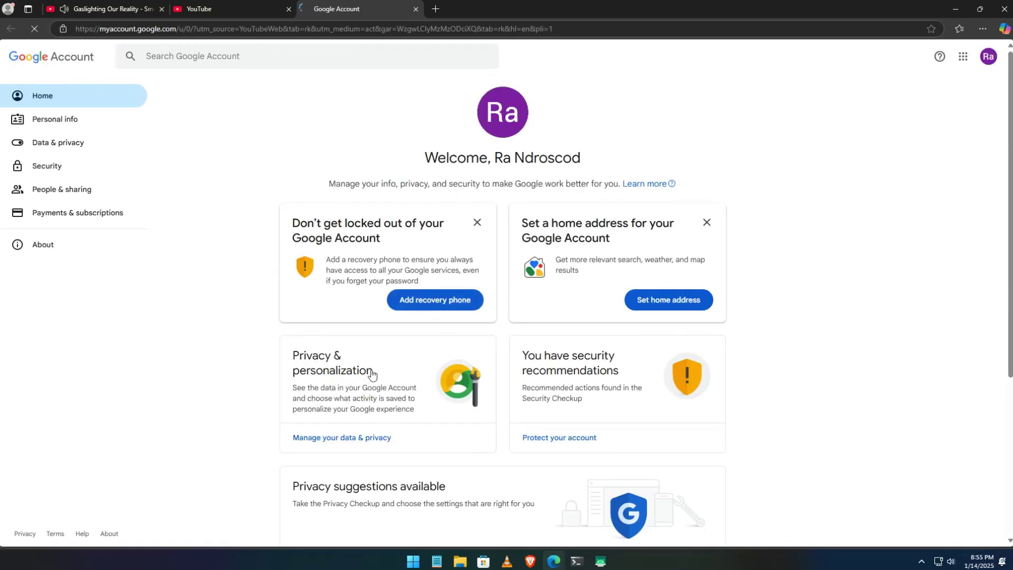
Step: Go to Google Account's Data & privacy page and scroll to History settings
click(74, 120)
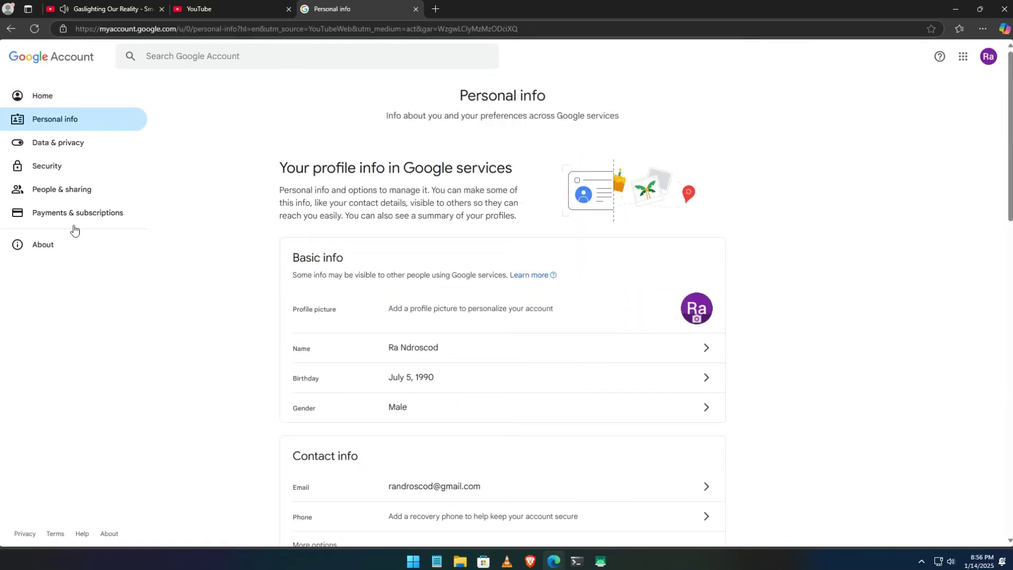
click(74, 97)
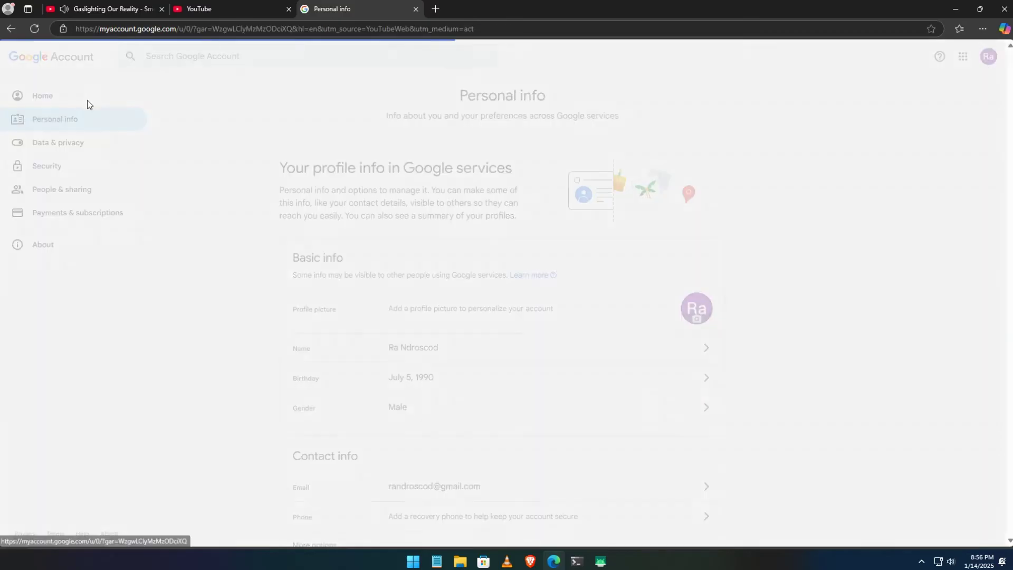
scroll(301, 227, down, 4)
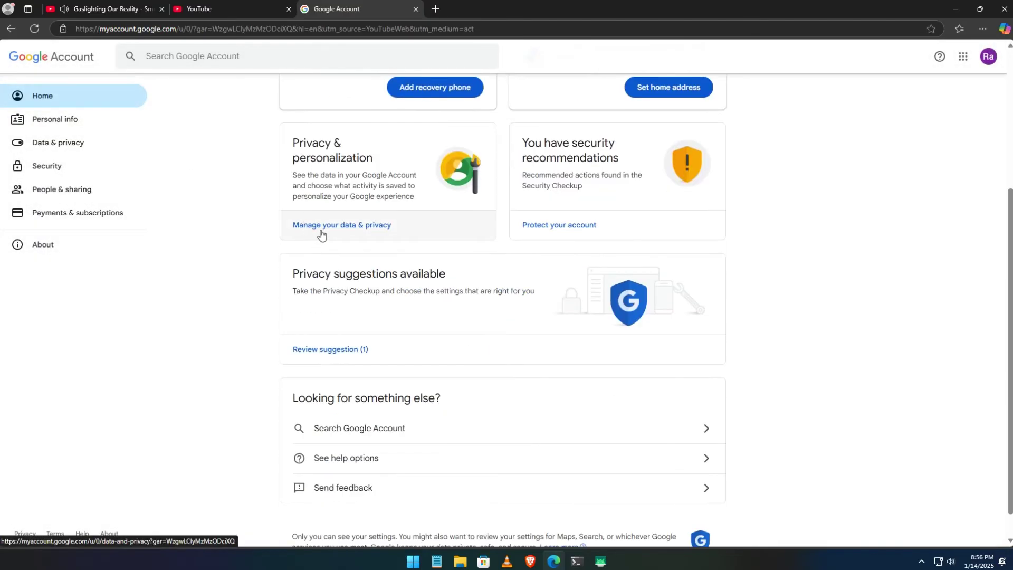
click(323, 233)
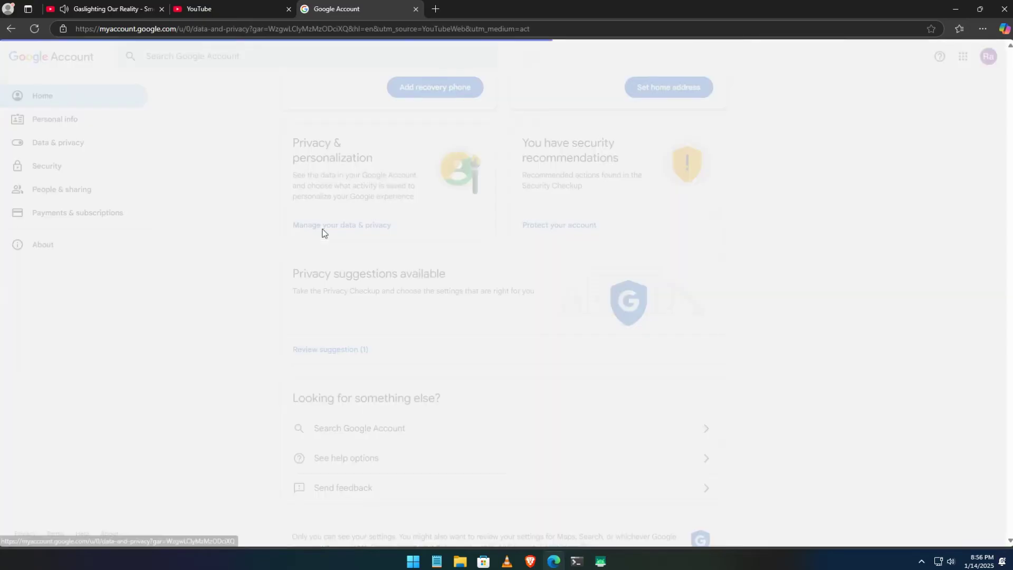
scroll(323, 233, down, 8)
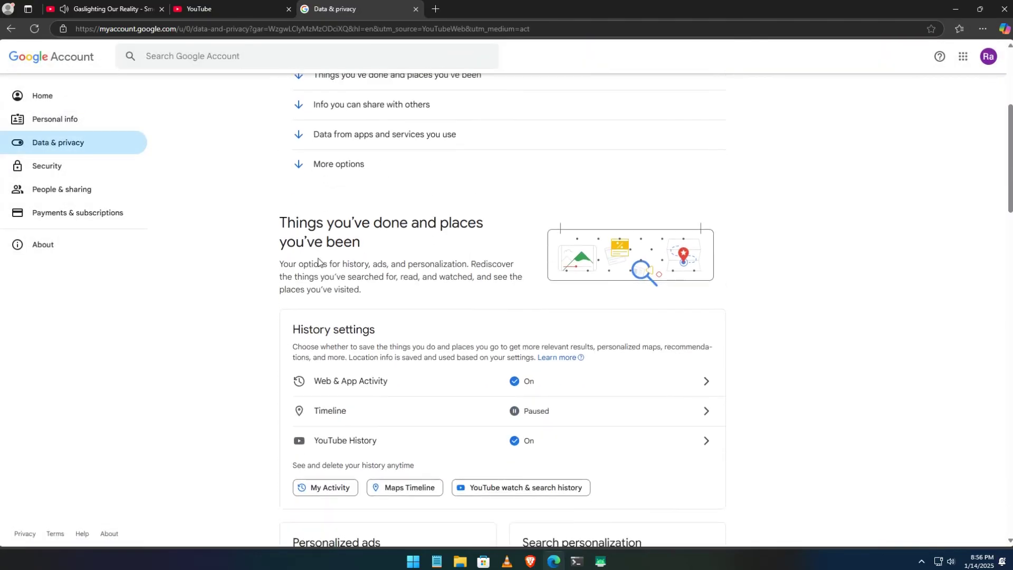
scroll(251, 243, up, 2)
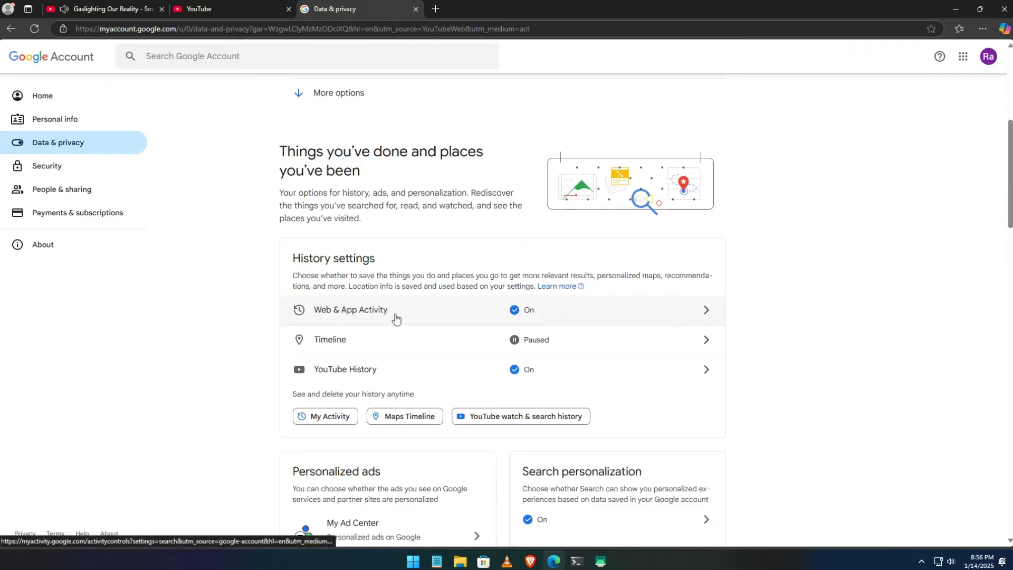
Step: Turn off Web & App Activity from its controls and dismiss both notices
click(591, 315)
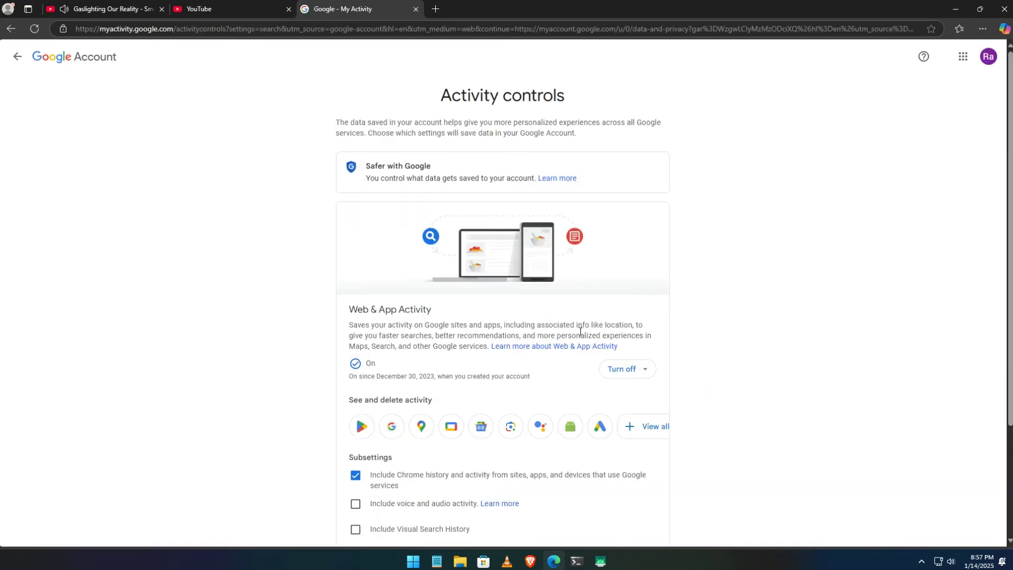
scroll(580, 327, down, 2)
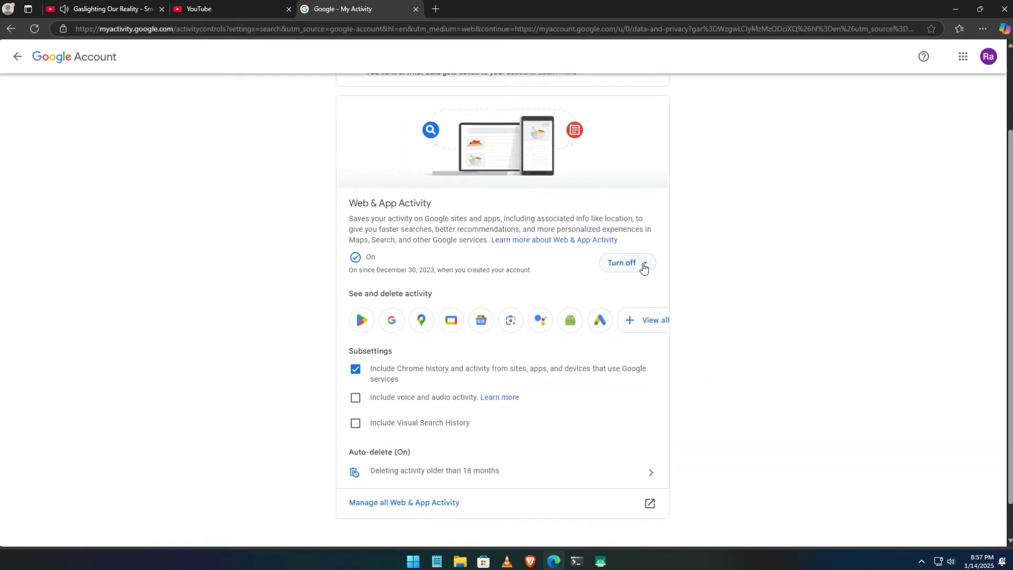
click(643, 269)
click(637, 291)
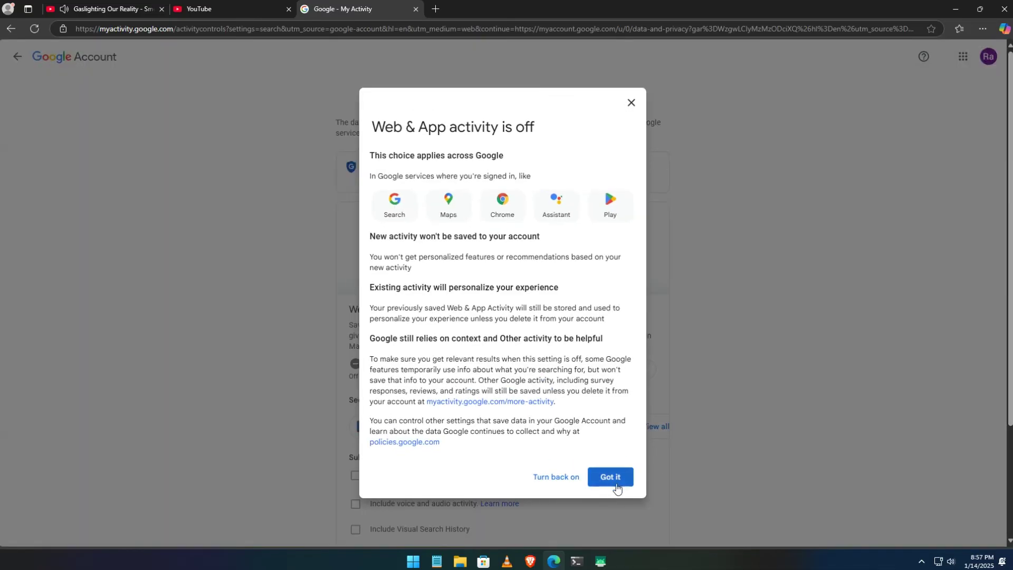
click(612, 477)
click(618, 361)
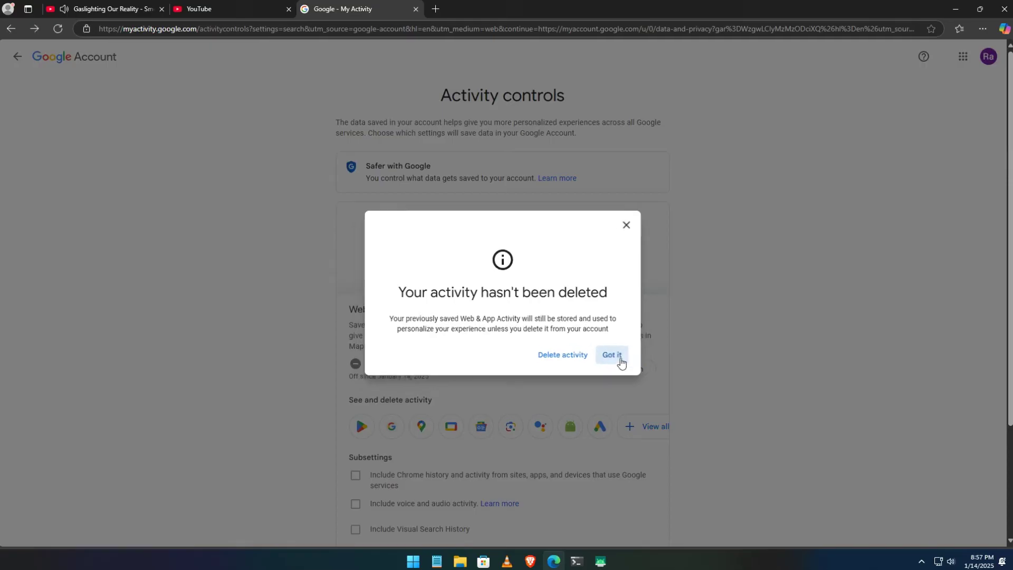
scroll(590, 381, down, 3)
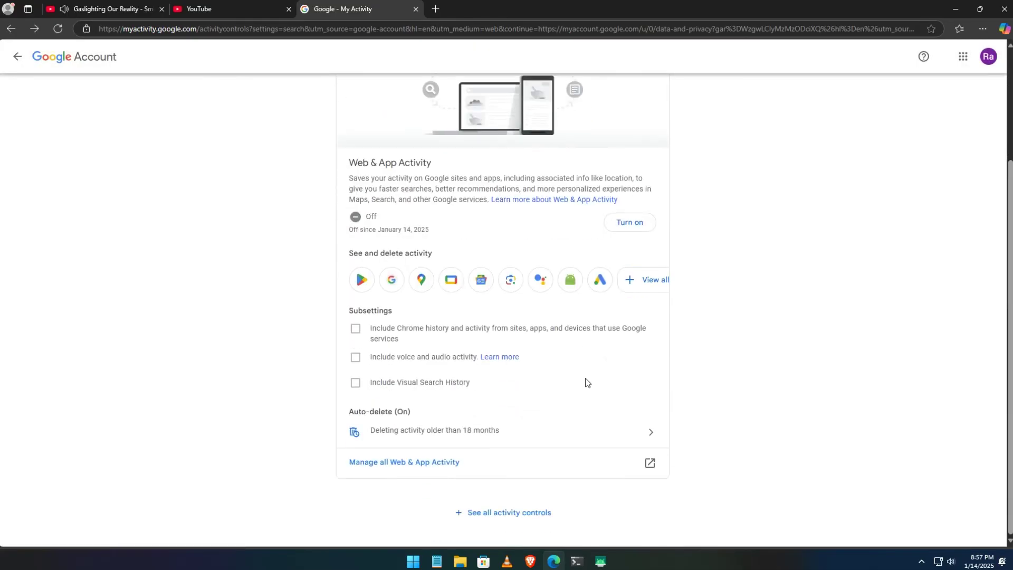
scroll(491, 391, up, 3)
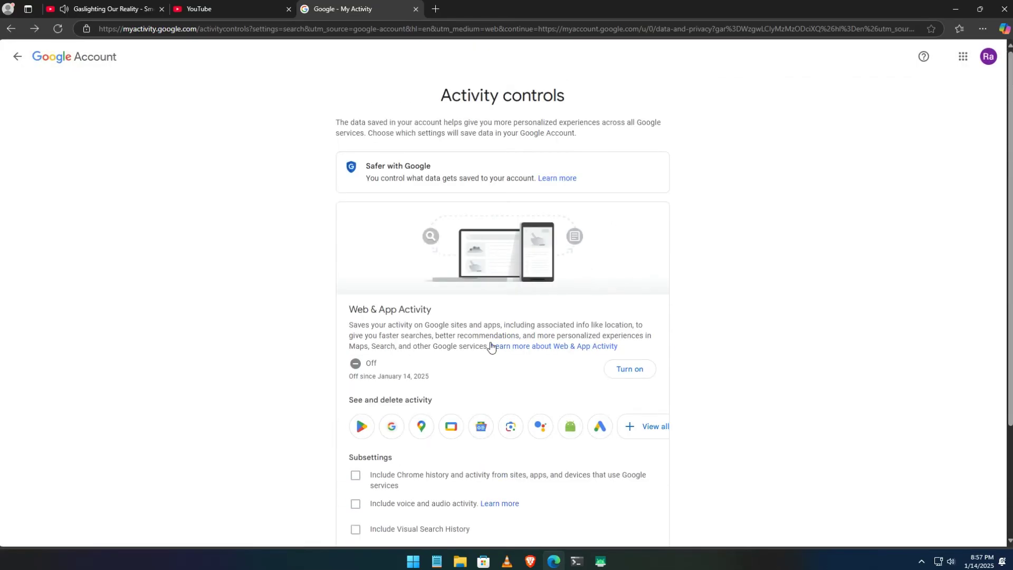
scroll(463, 353, down, 2)
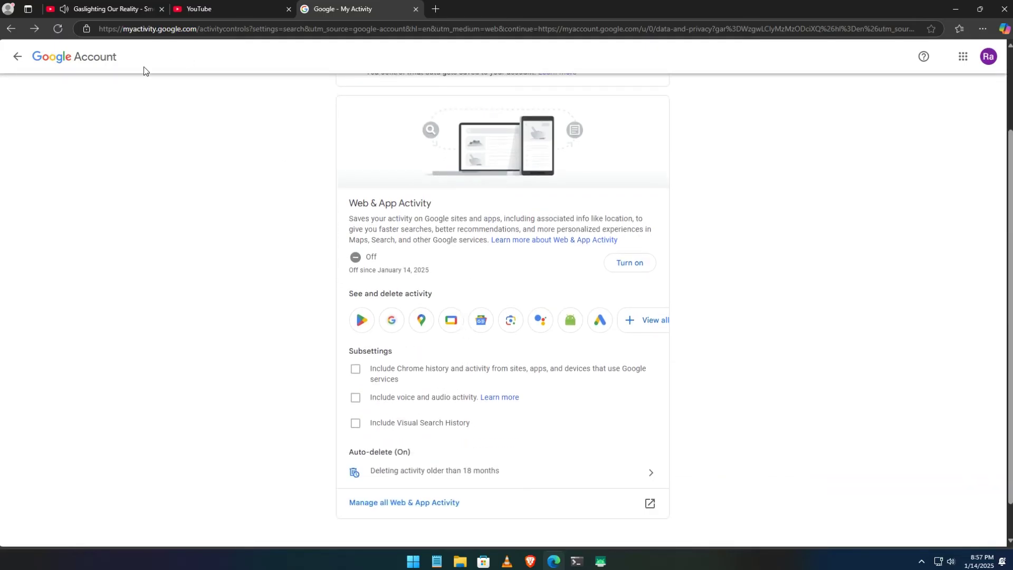
Step: Delete all-time Web & App Activity across every product and confirm completion
click(446, 504)
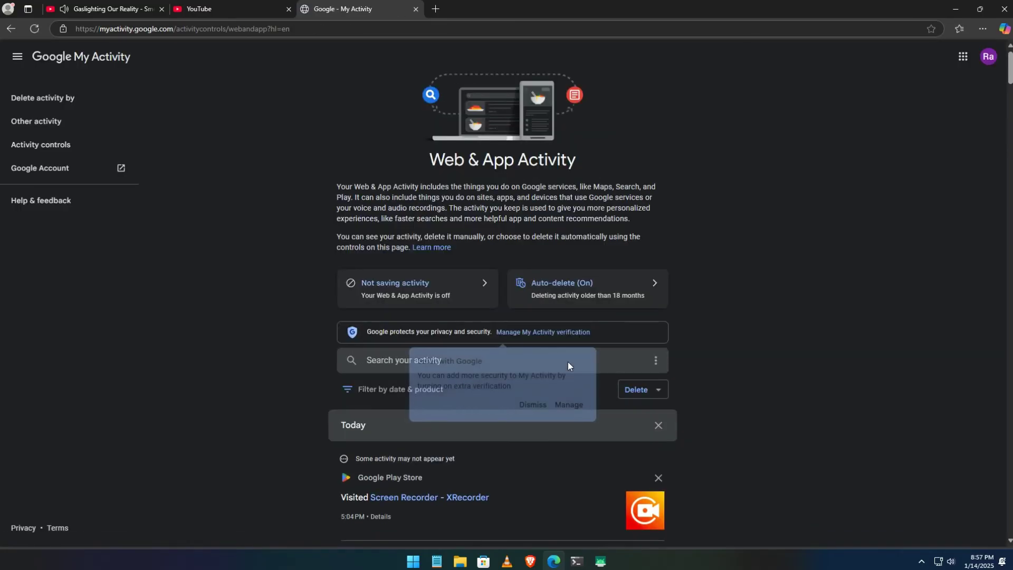
click(534, 405)
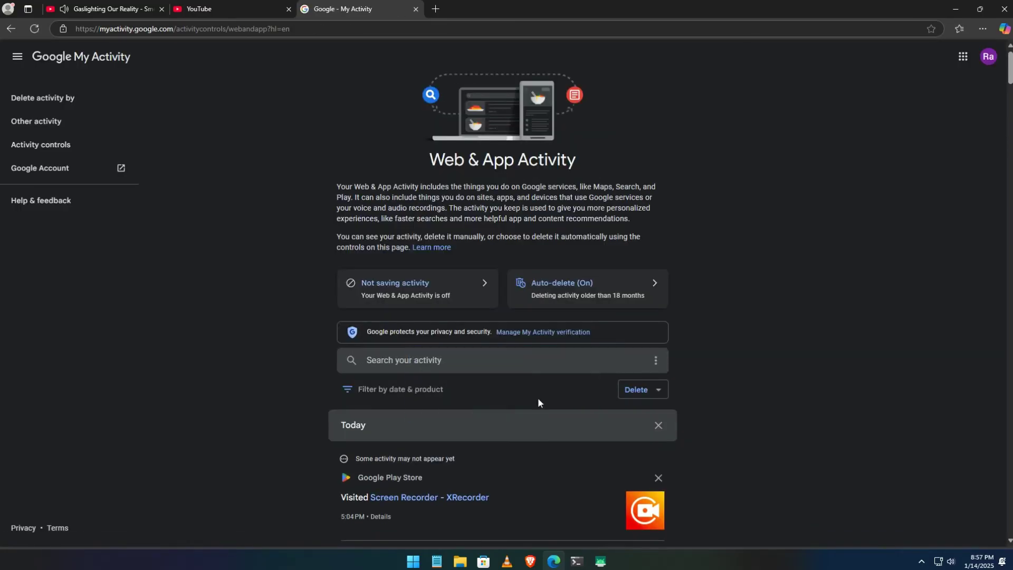
click(655, 364)
click(655, 383)
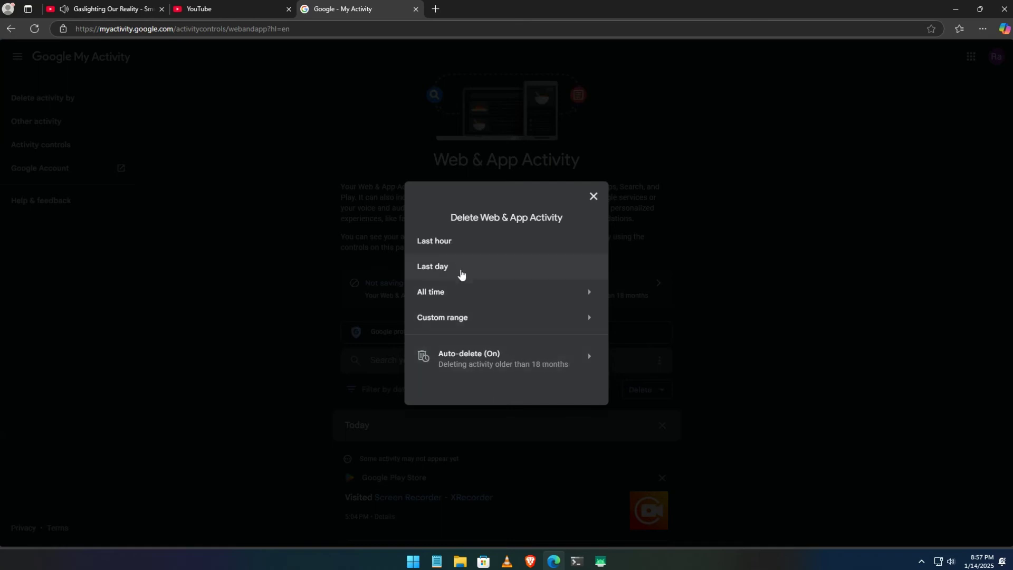
click(462, 294)
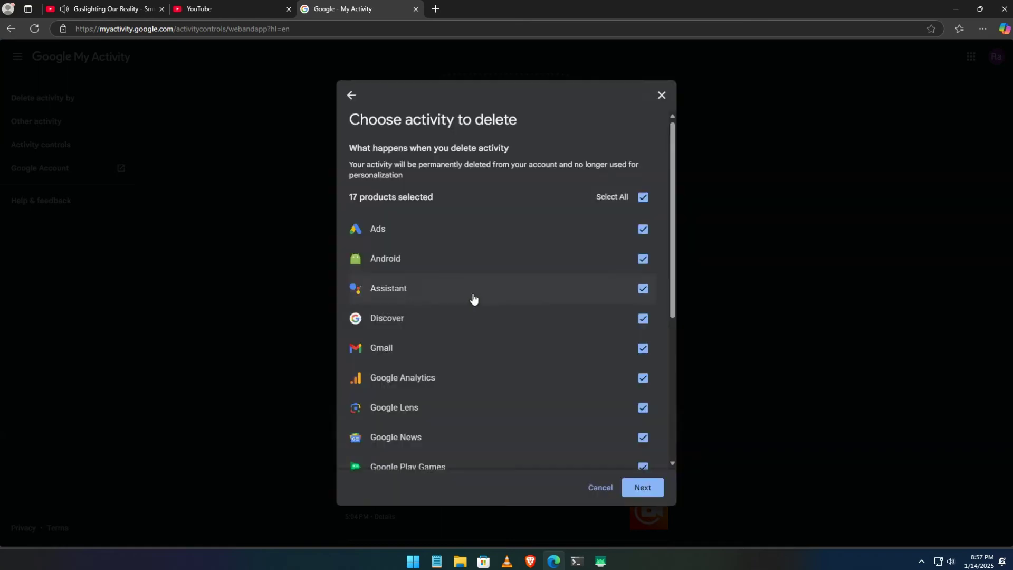
scroll(566, 392, down, 5)
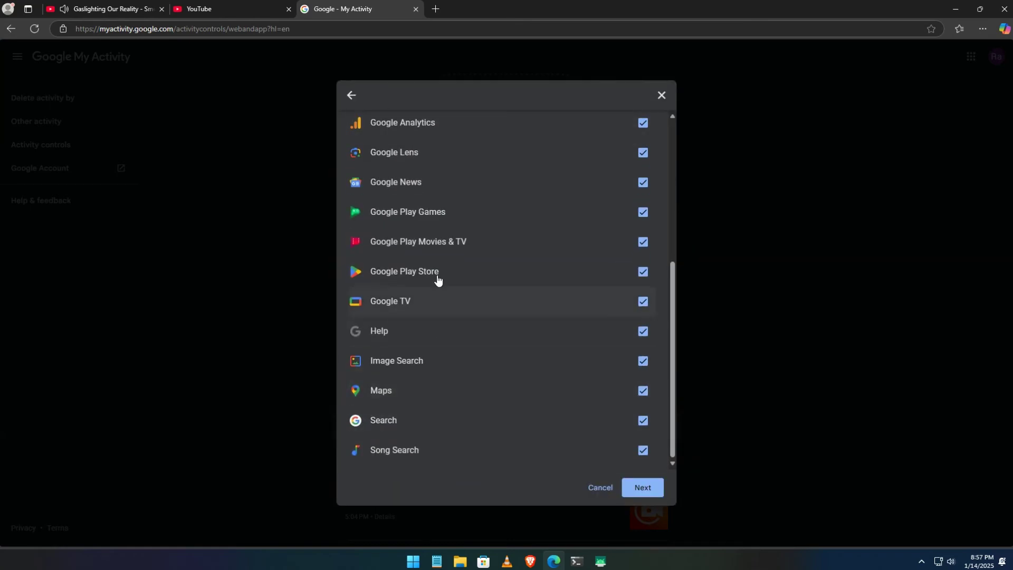
scroll(418, 394, up, 5)
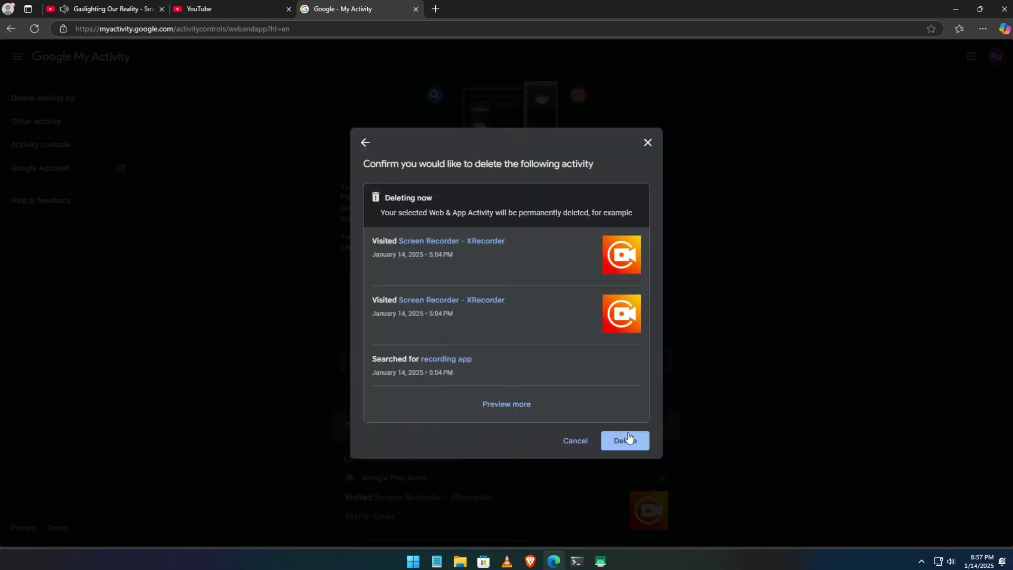
click(629, 443)
click(627, 452)
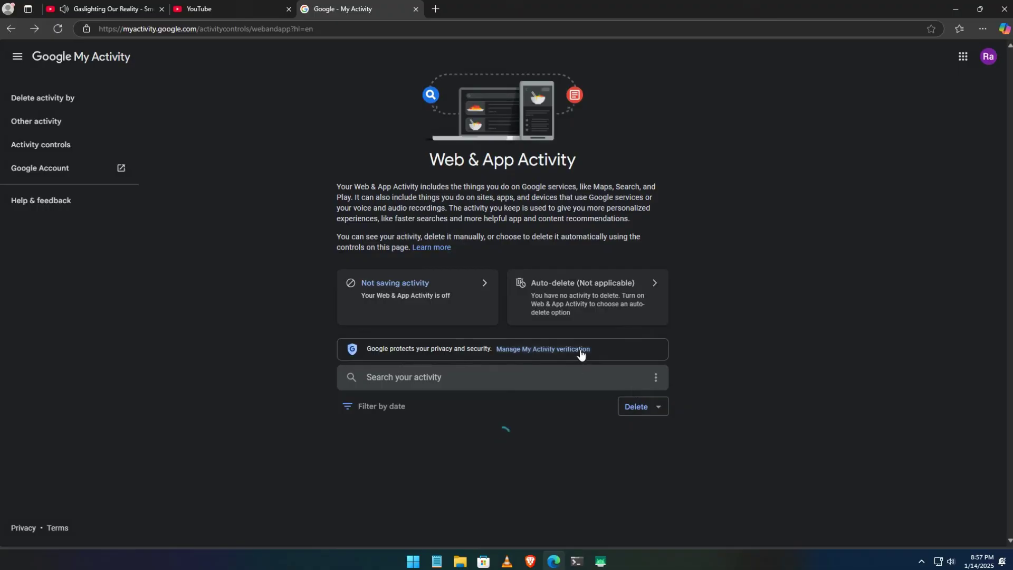
Step: Open My Activity verification settings without changes, then close the extra options menu
click(541, 350)
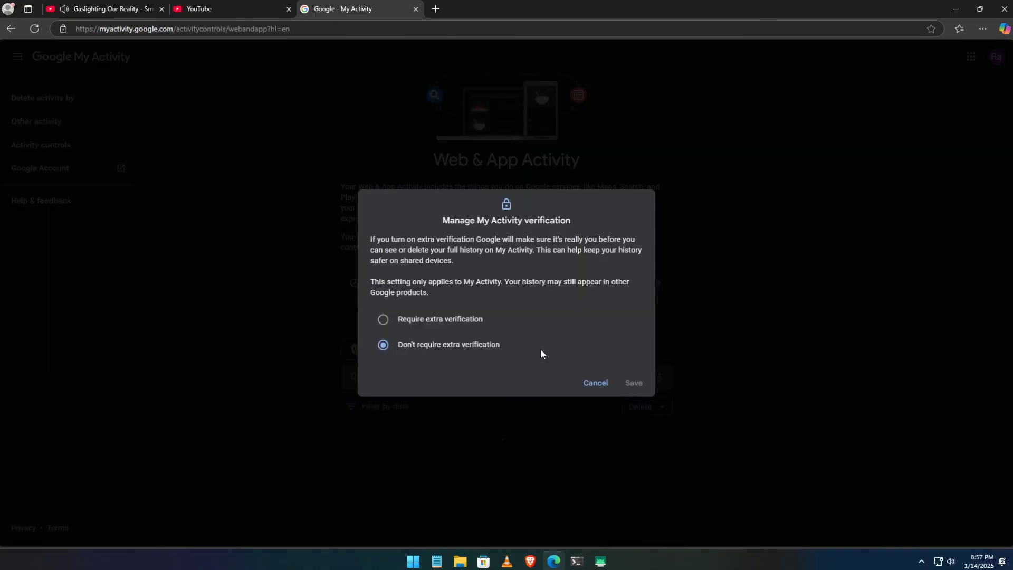
click(593, 386)
click(646, 378)
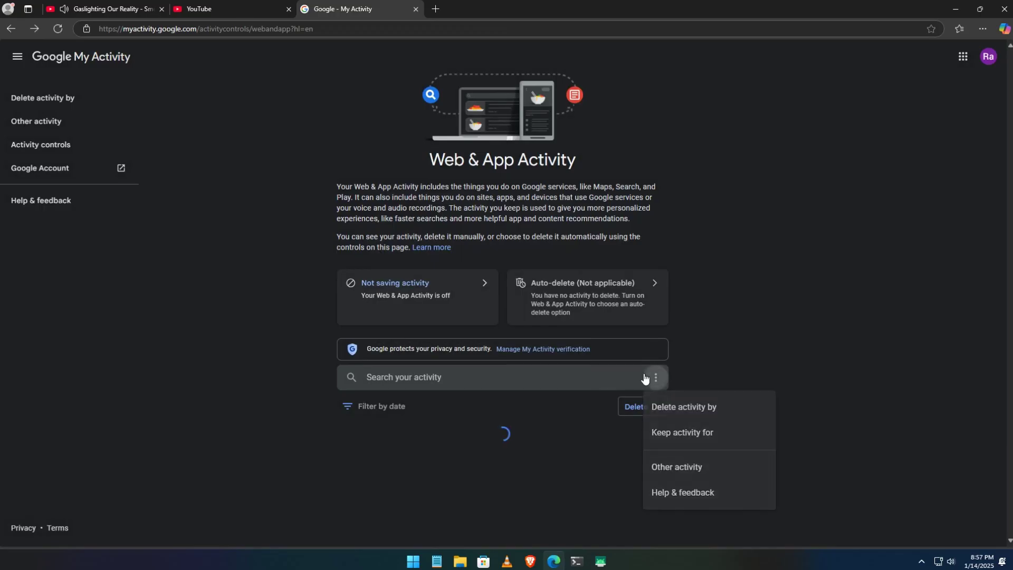
click(644, 377)
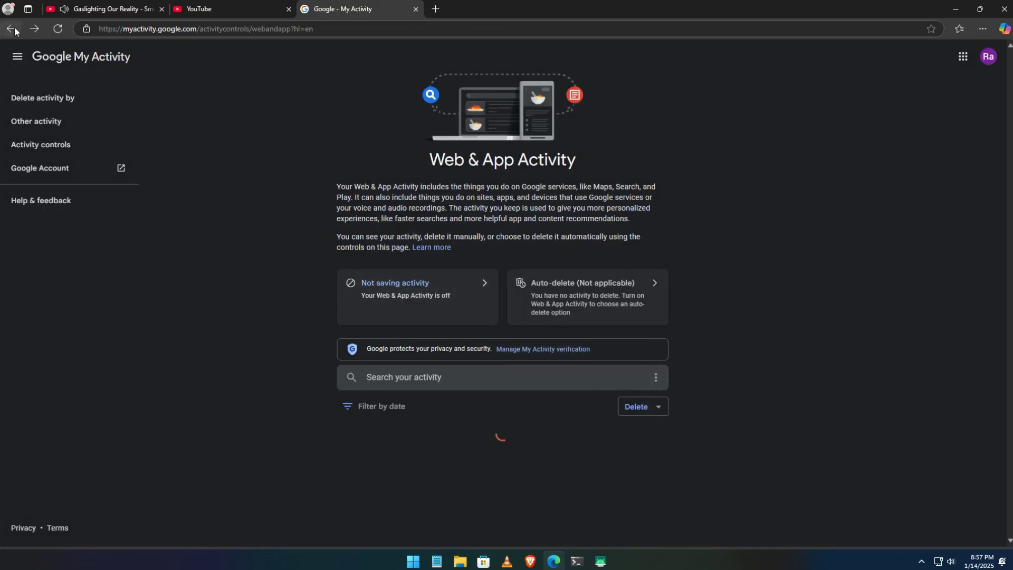